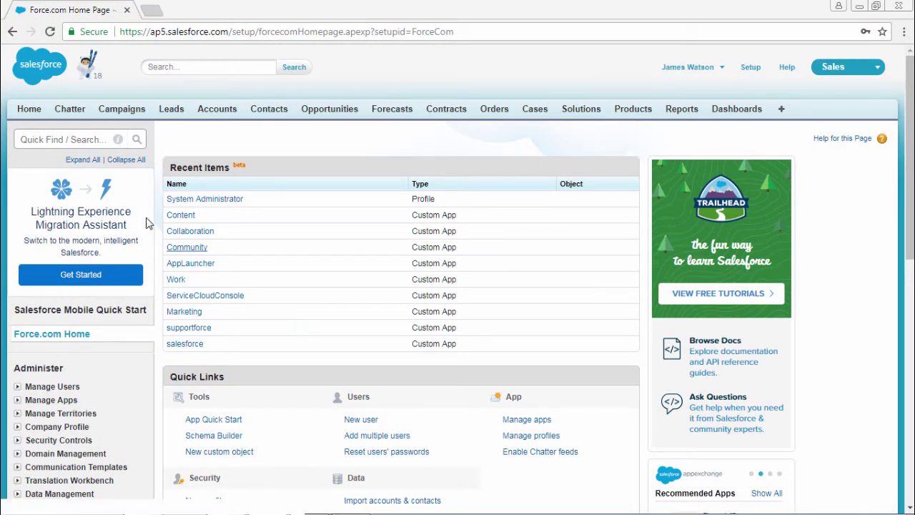
Find Data Loader by searching Setup for "data lo" and open its download page
{"action": "left_click", "coordinate": [69, 141]}
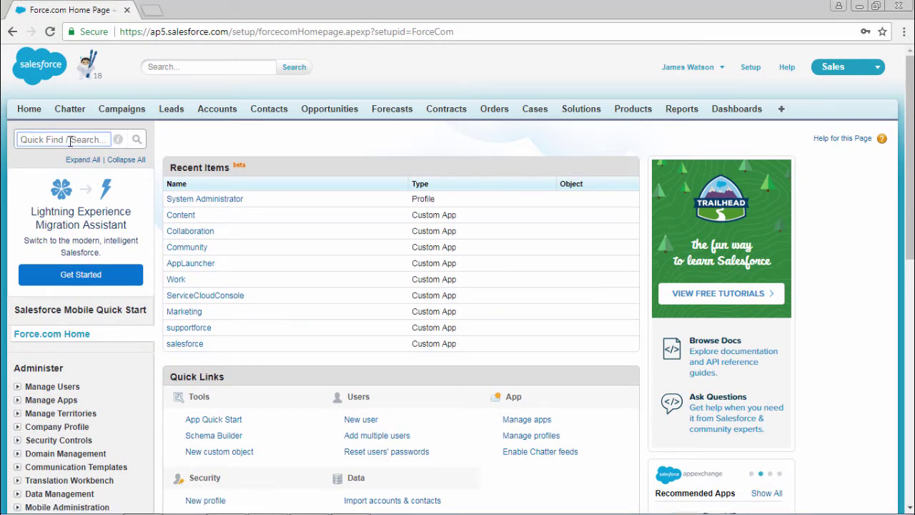
{"action": "type", "text": "da"}
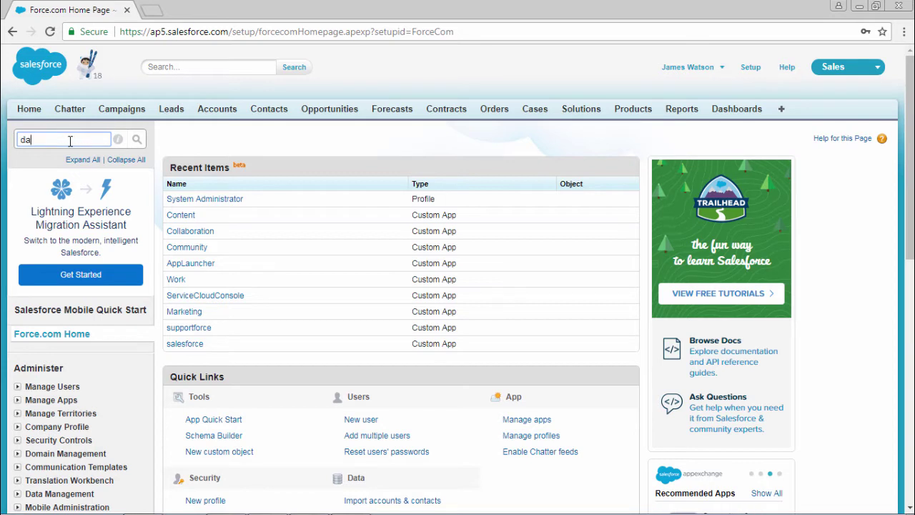
{"action": "type", "text": "ta lo"}
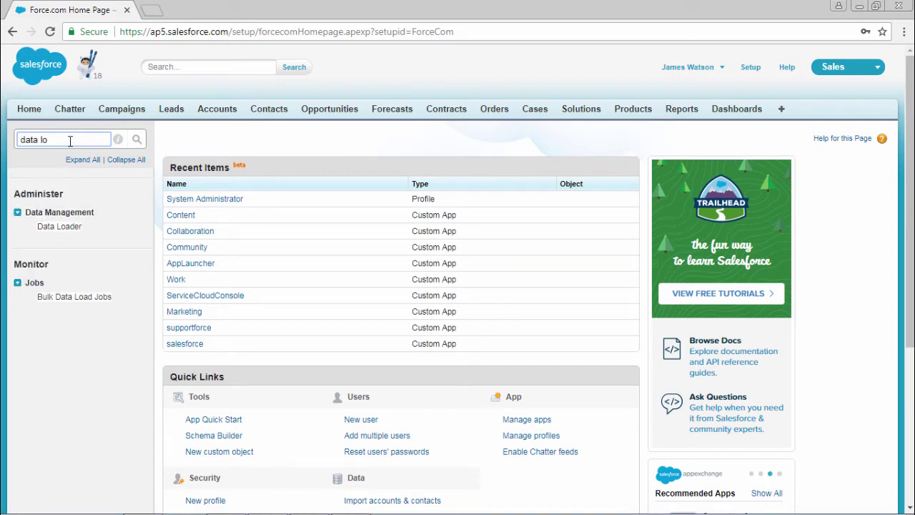
{"action": "left_click", "coordinate": [60, 234]}
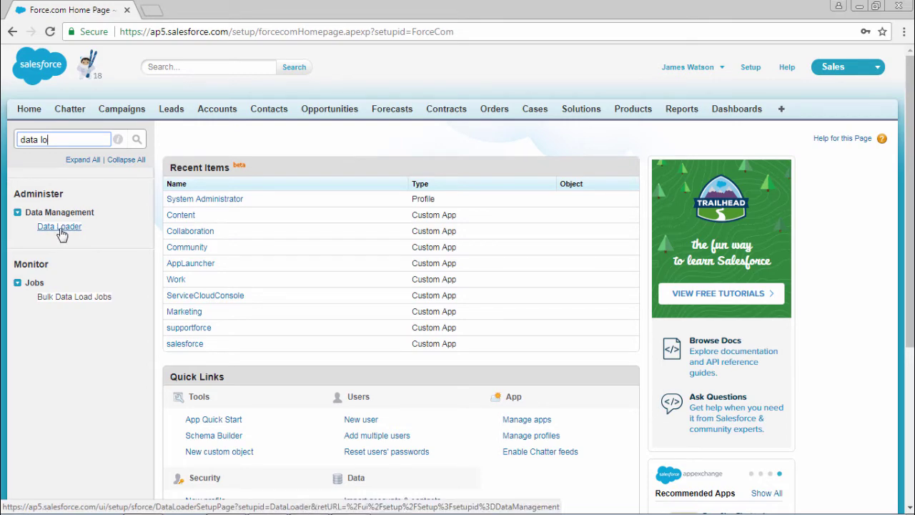
{"action": "left_click", "coordinate": [60, 227]}
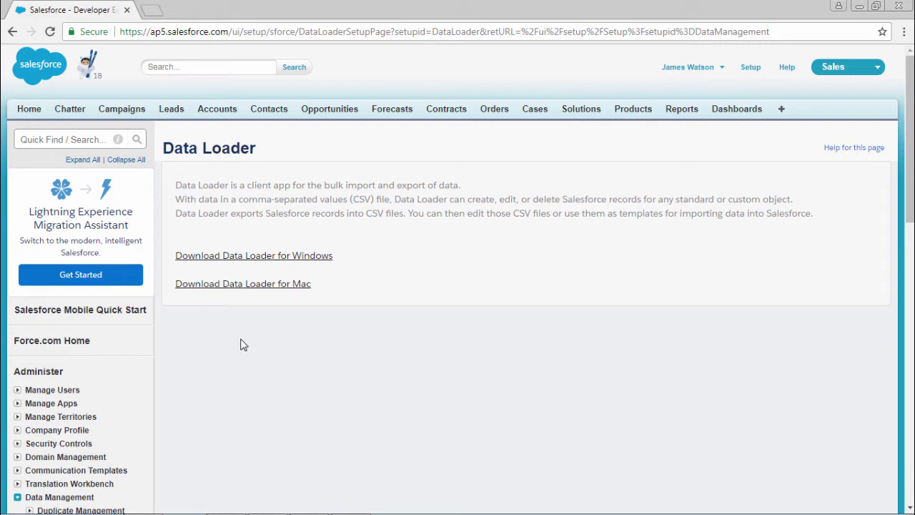
Switch to the installed Data Loader desktop application by searching the computer's programs for "data"
{"action": "left_click", "coordinate": [17, 501]}
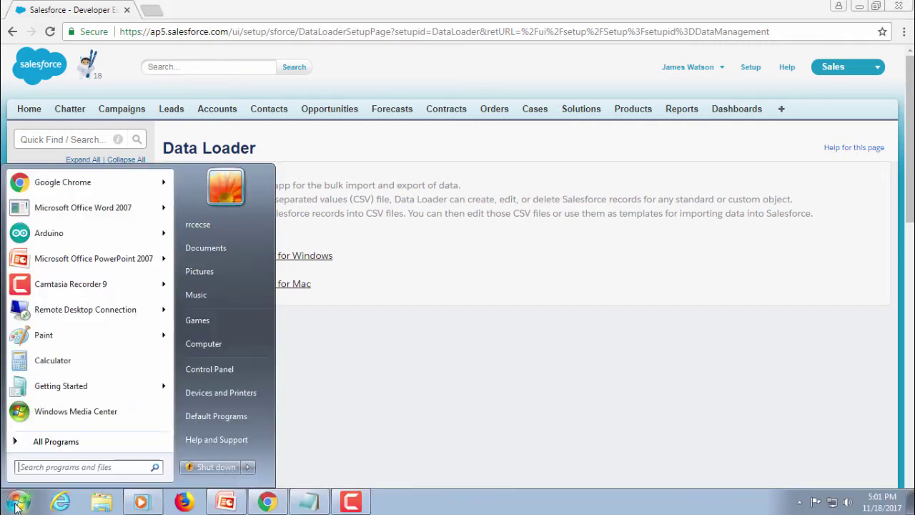
{"action": "type", "text": "data"}
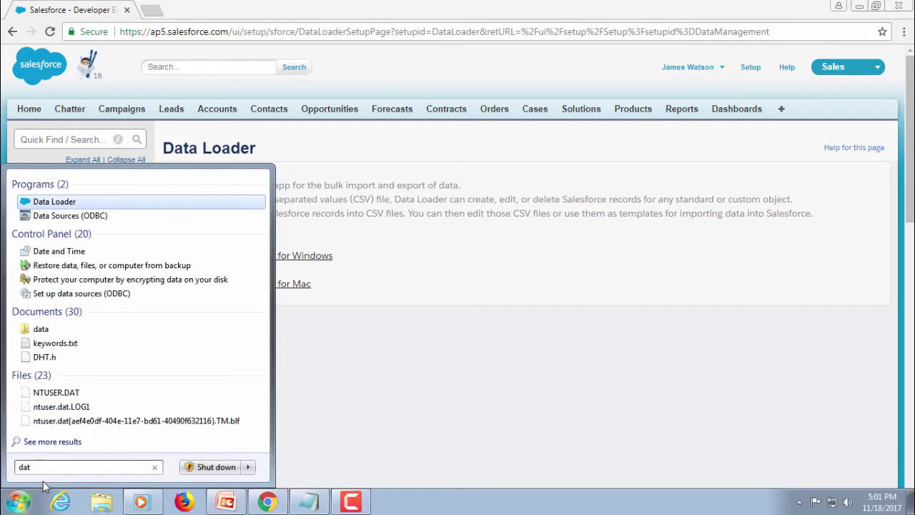
{"action": "left_click", "coordinate": [65, 203]}
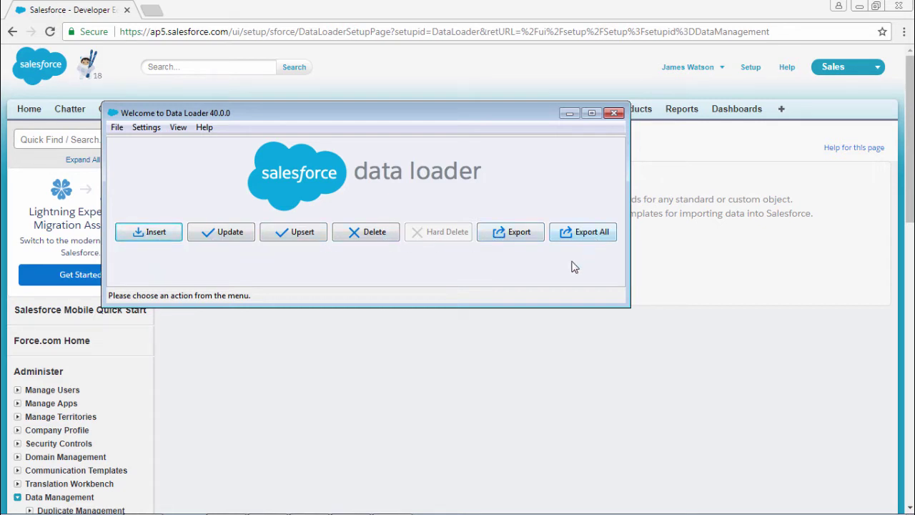
Start an export and log in with Password Authentication, entering the account username and password, and continue to object selection
{"action": "left_click", "coordinate": [522, 236]}
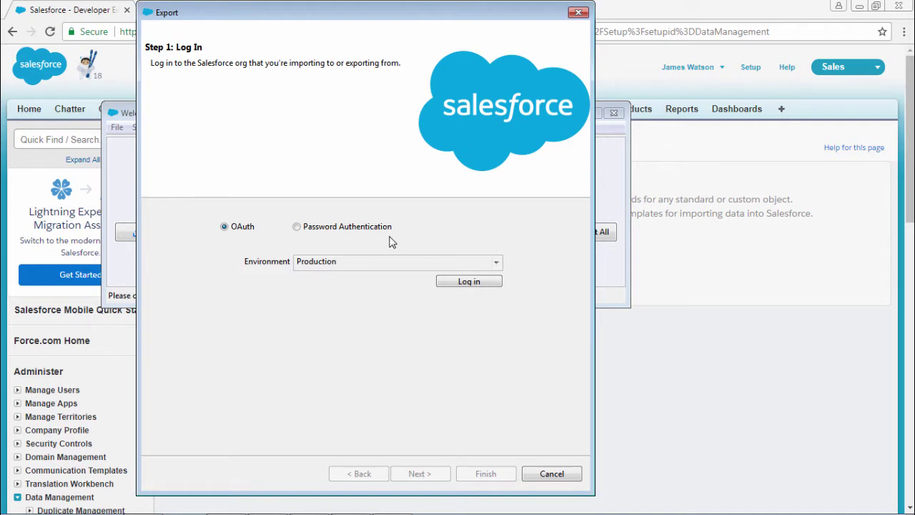
{"action": "left_click", "coordinate": [347, 229]}
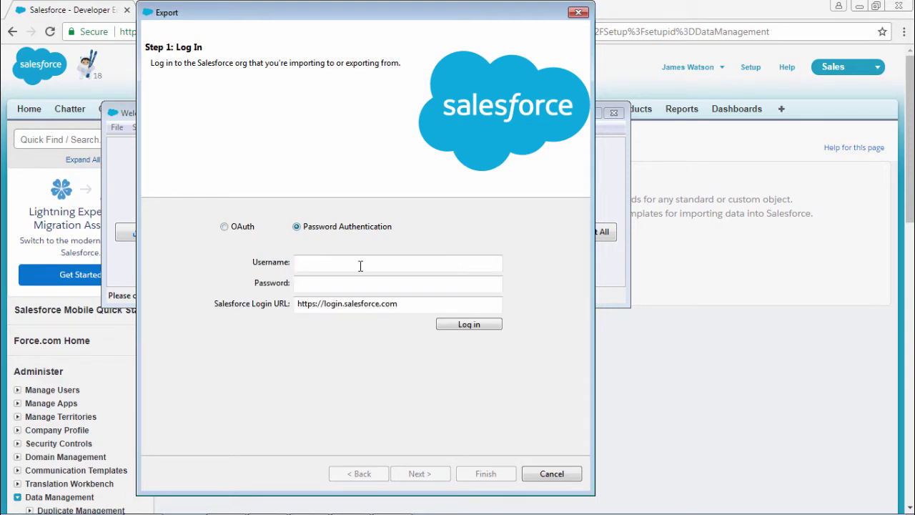
{"action": "left_click", "coordinate": [361, 265]}
{"action": "key", "text": "ctrl+v"}
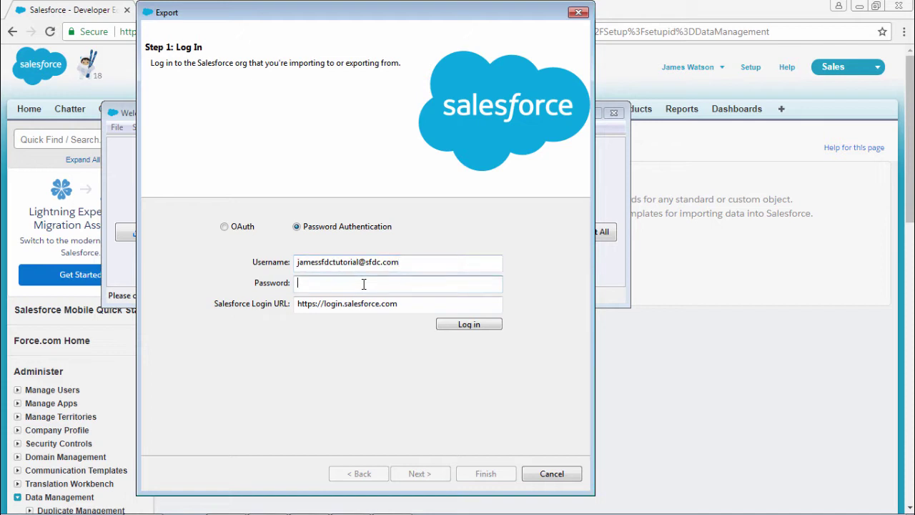
{"action": "left_click_drag", "start_coordinate": [299, 263], "coordinate": [409, 280]}
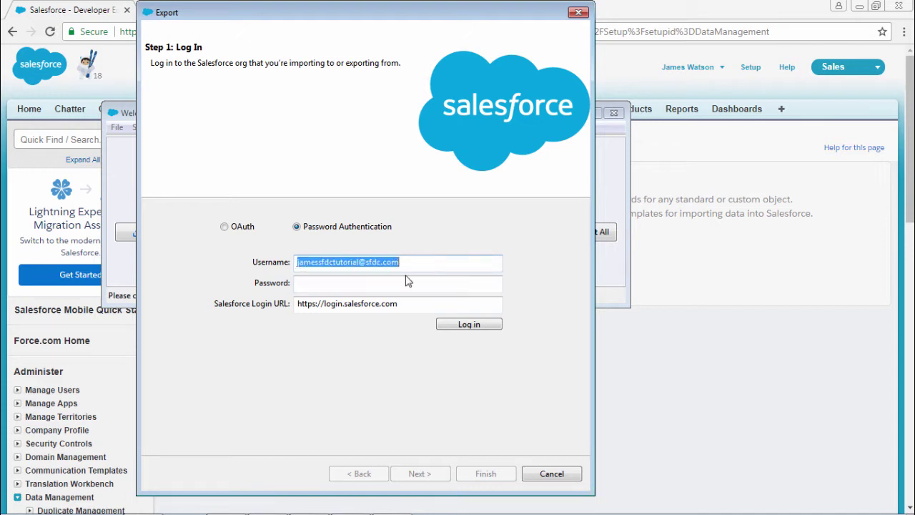
{"action": "left_click", "coordinate": [378, 286]}
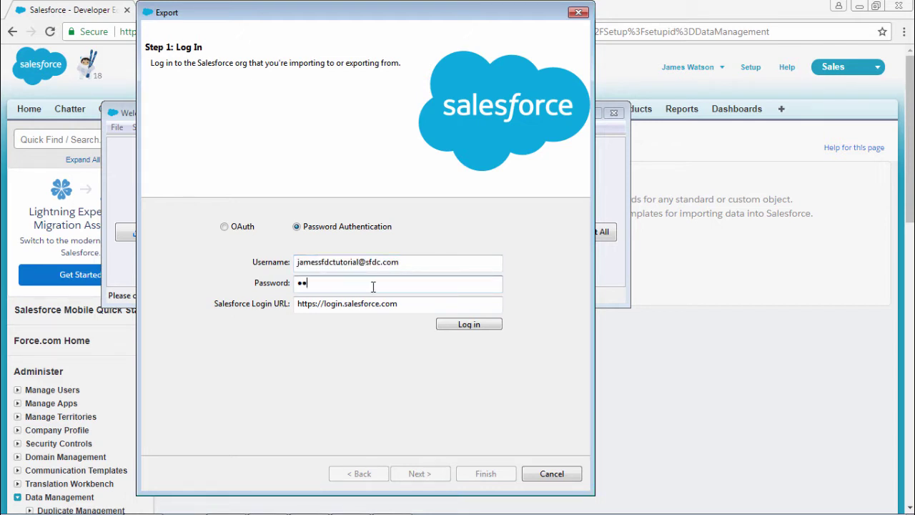
{"action": "type", "text": "••••••••"}
{"action": "left_click", "coordinate": [461, 325]}
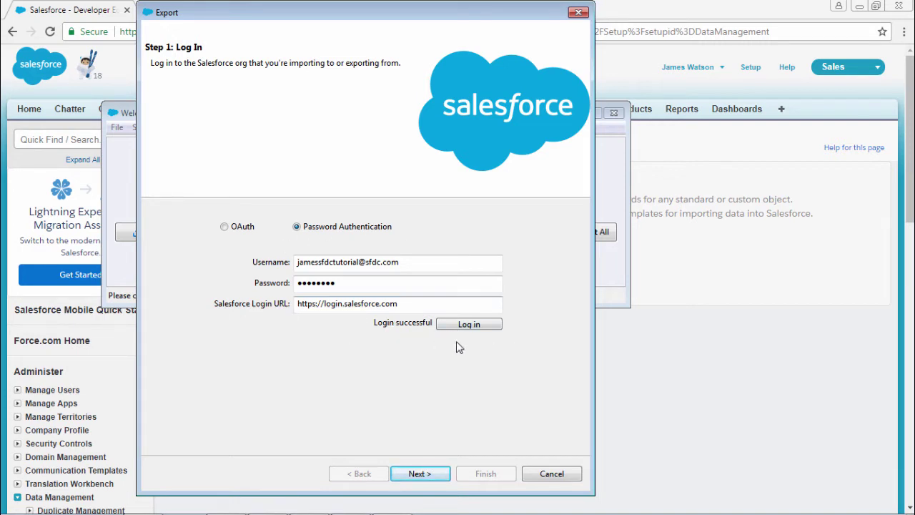
{"action": "left_click", "coordinate": [425, 472]}
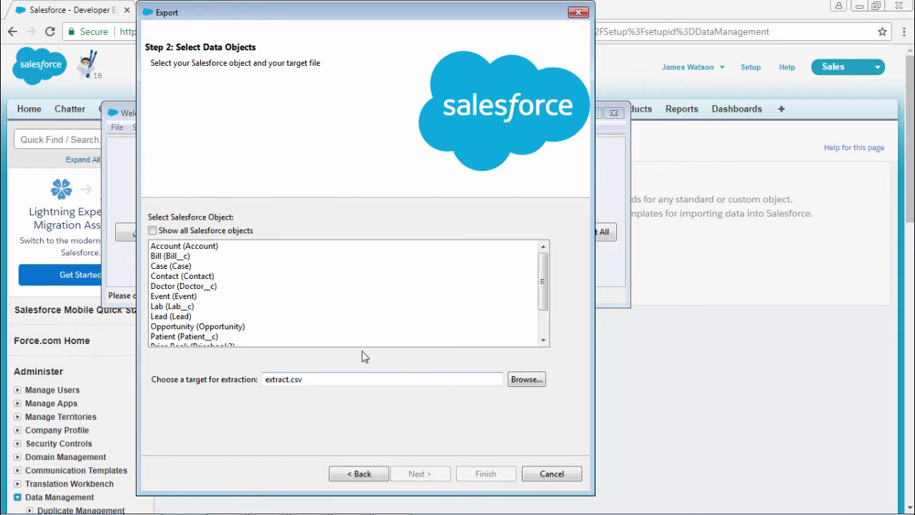
Choose the Doctor (Doctor__c) object for export and name the extraction target "doctor object extract.csv"
{"action": "left_click", "coordinate": [176, 287]}
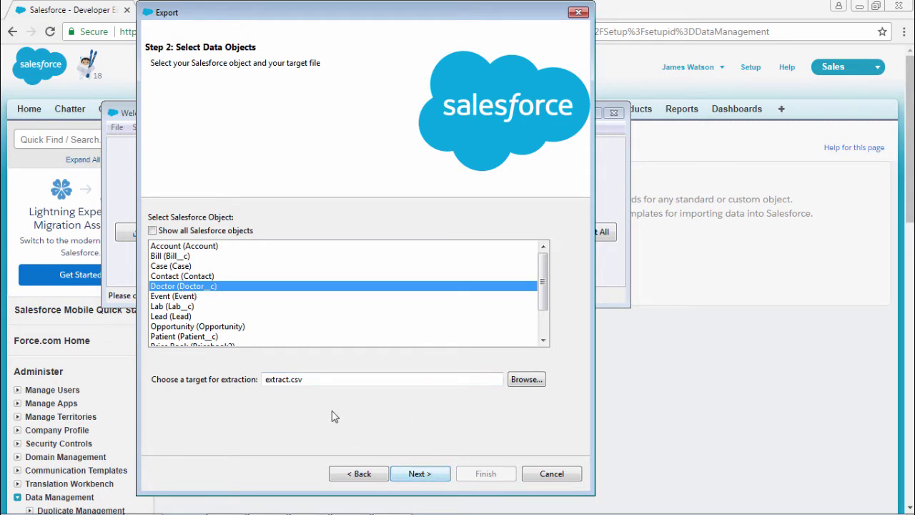
{"action": "left_click_drag", "start_coordinate": [288, 379], "coordinate": [241, 379]}
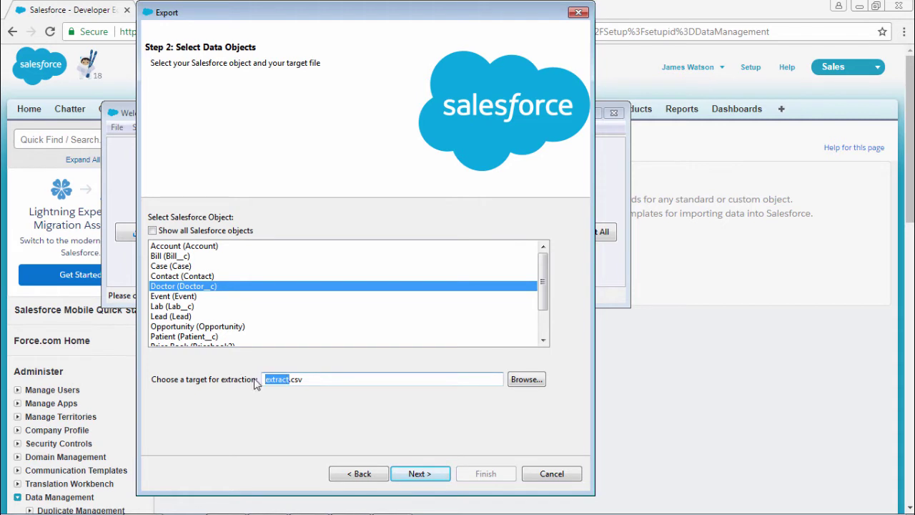
{"action": "left_click", "coordinate": [265, 379]}
{"action": "type", "text": "doctor object"}
Set the Desktop as the save location of the extraction file and continue to the query editing stage
{"action": "left_click", "coordinate": [525, 379]}
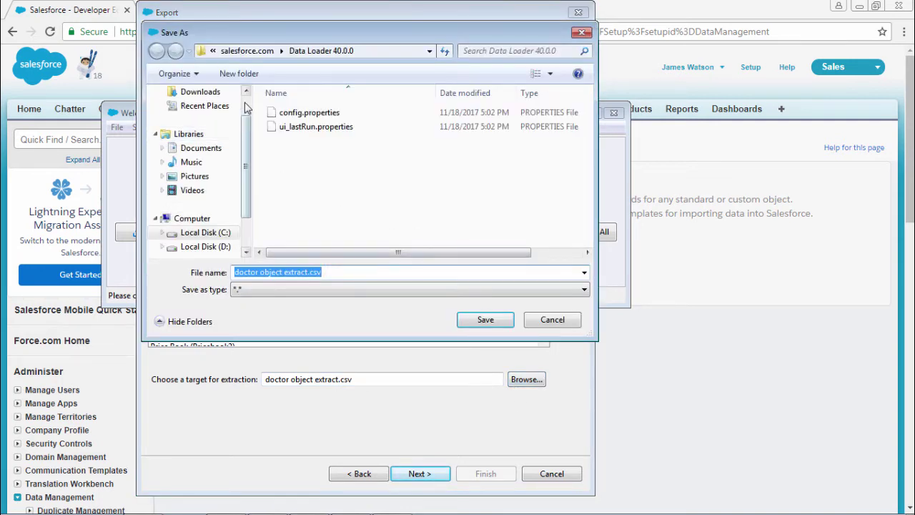
{"action": "scroll", "coordinate": [204, 132], "scroll_direction": "up", "scroll_amount": 1}
{"action": "left_click", "coordinate": [207, 114]}
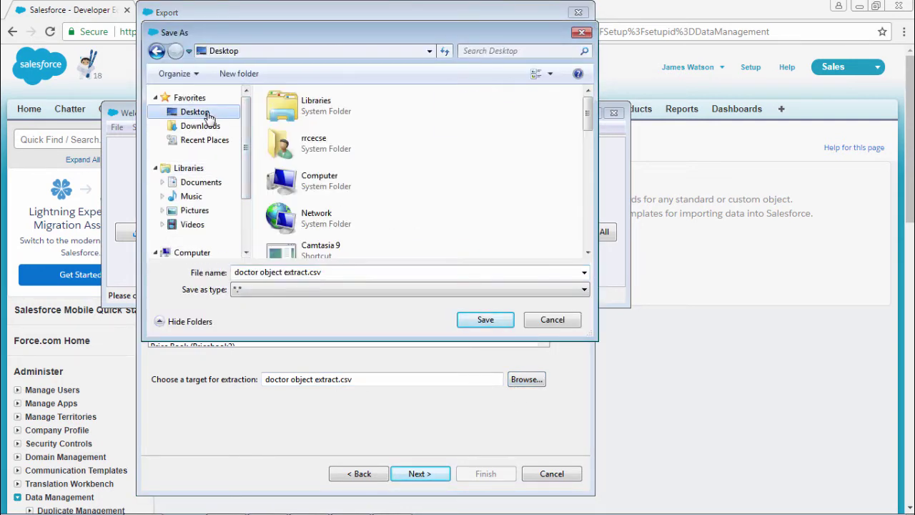
{"action": "left_click", "coordinate": [485, 320]}
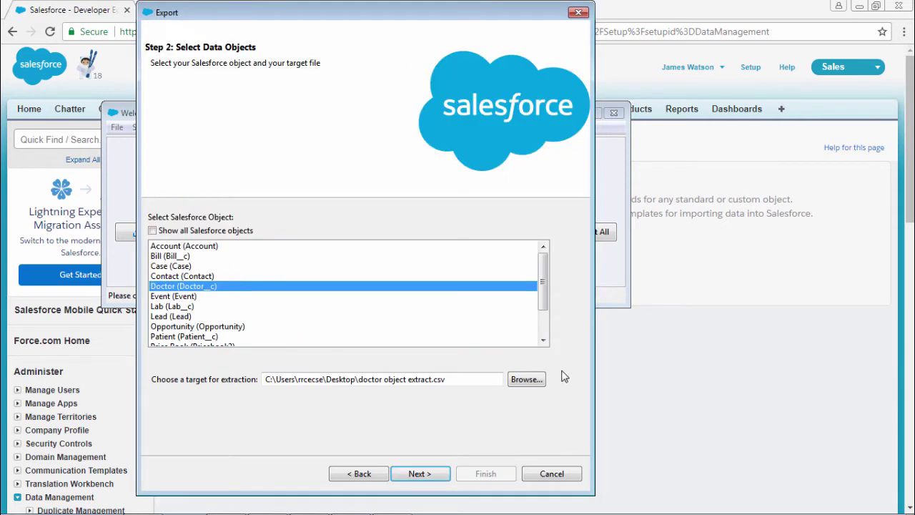
{"action": "left_click", "coordinate": [426, 472]}
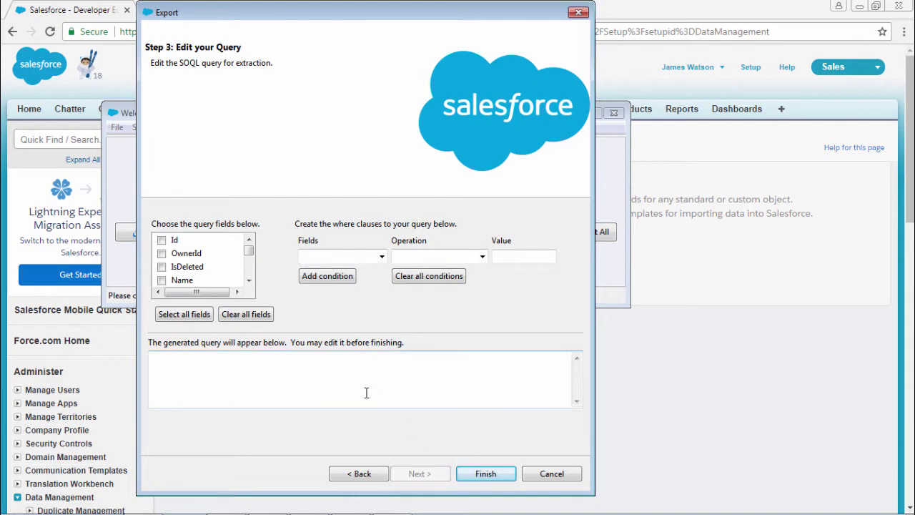
Include the Id and Name fields in the export query
{"action": "mouse_move", "coordinate": [249, 250]}
{"action": "left_mouse_down"}
{"action": "mouse_move", "coordinate": [248, 277]}
{"action": "mouse_move", "coordinate": [249, 245]}
{"action": "left_mouse_up"}
{"action": "left_click", "coordinate": [161, 240]}
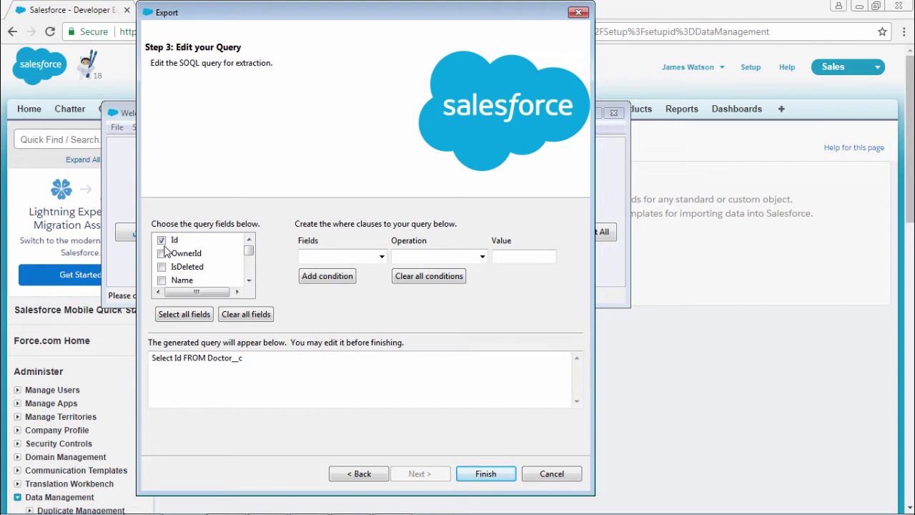
{"action": "left_click", "coordinate": [162, 280]}
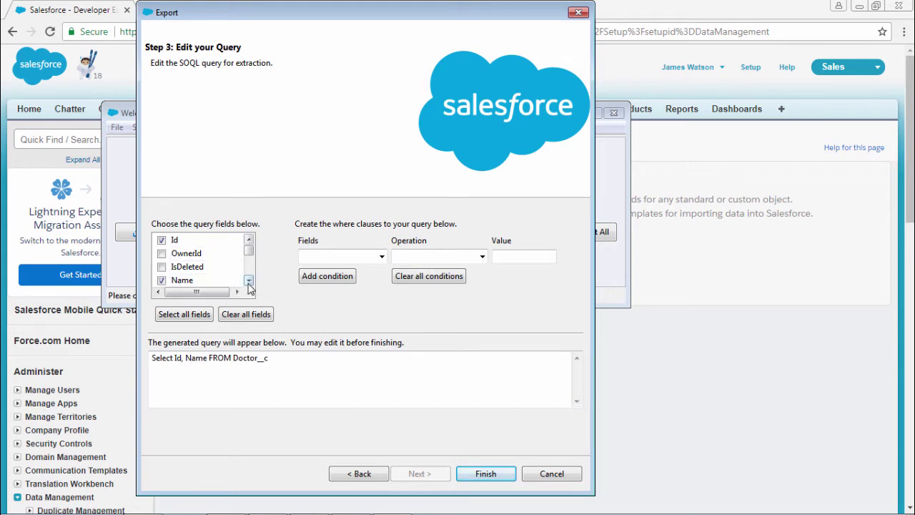
Add the Doctor_Name__c, Department__c and Patient_Count__c fields to the export query
{"action": "left_click", "coordinate": [248, 281]}
{"action": "left_click", "coordinate": [249, 281]}
{"action": "left_click", "coordinate": [249, 281]}
{"action": "left_click", "coordinate": [249, 281]}
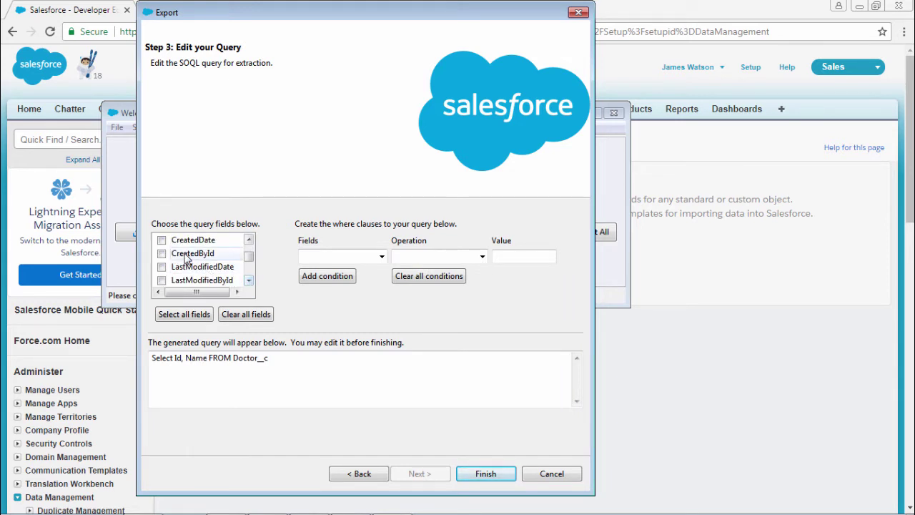
{"action": "left_click", "coordinate": [249, 280]}
{"action": "left_click", "coordinate": [250, 281]}
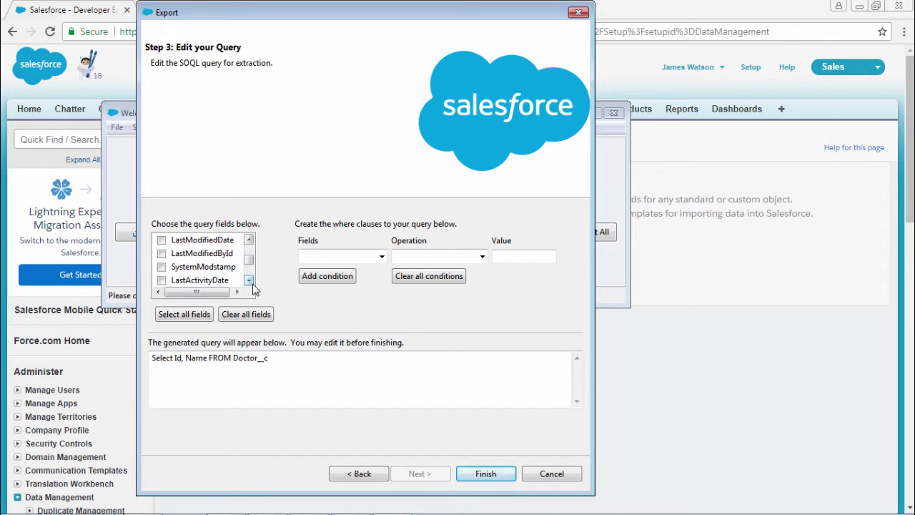
{"action": "left_click", "coordinate": [249, 281]}
{"action": "left_click", "coordinate": [248, 281]}
{"action": "left_click", "coordinate": [248, 281]}
{"action": "left_click", "coordinate": [249, 281]}
{"action": "left_click", "coordinate": [249, 281]}
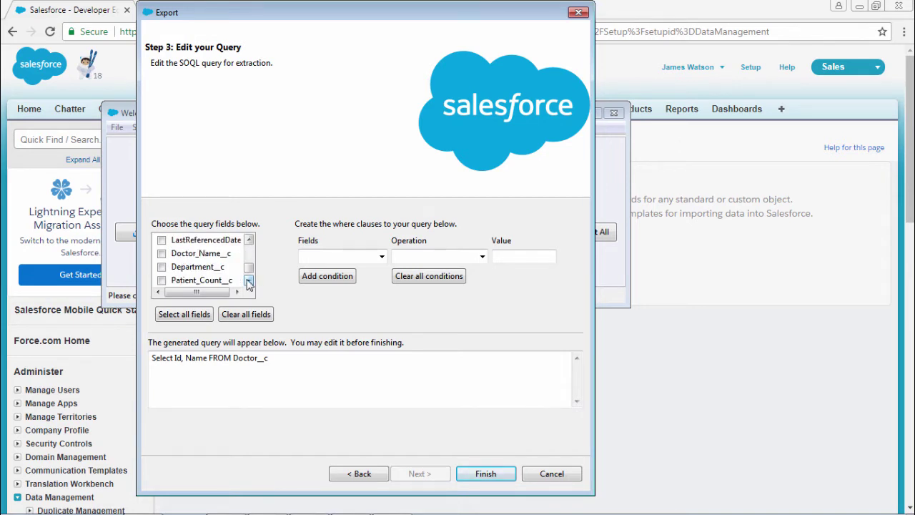
{"action": "left_click", "coordinate": [162, 254]}
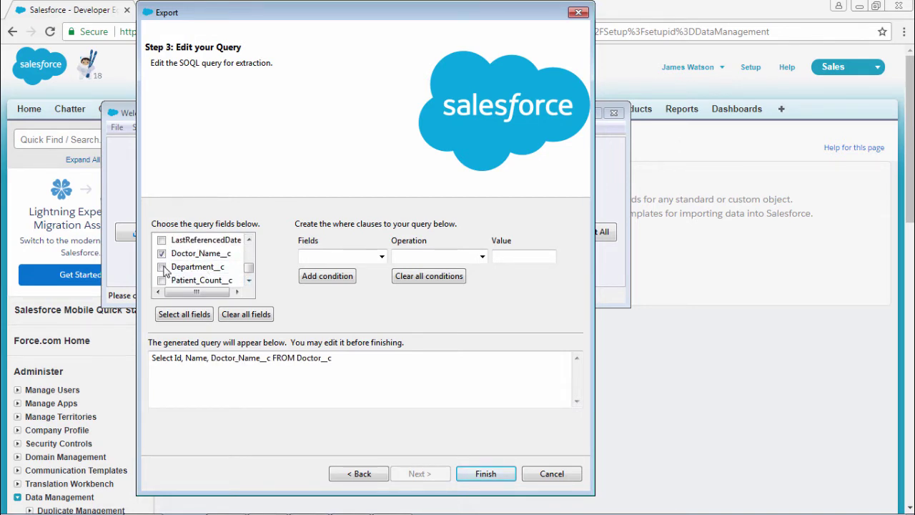
{"action": "left_click", "coordinate": [162, 268]}
{"action": "left_click", "coordinate": [163, 281]}
{"action": "left_click", "coordinate": [249, 281]}
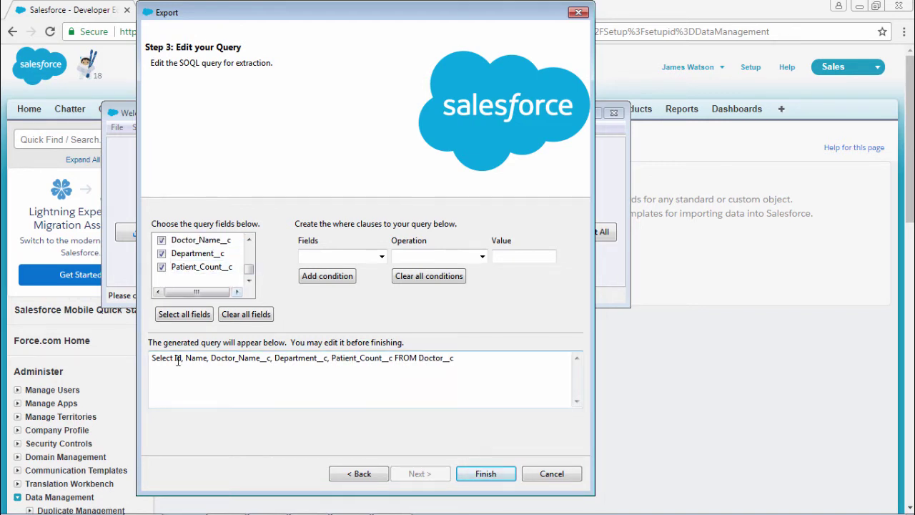
Review the generated SOQL query and the fields available for its where clause, without adding a condition
{"action": "left_click_drag", "start_coordinate": [161, 358], "coordinate": [481, 352]}
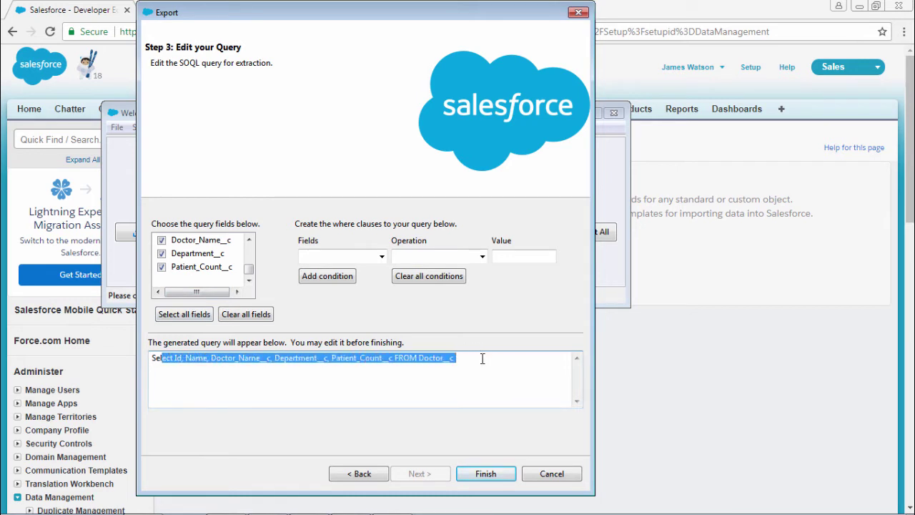
{"action": "left_click", "coordinate": [482, 358]}
{"action": "key", "text": "ctrl+a"}
{"action": "left_click", "coordinate": [533, 404]}
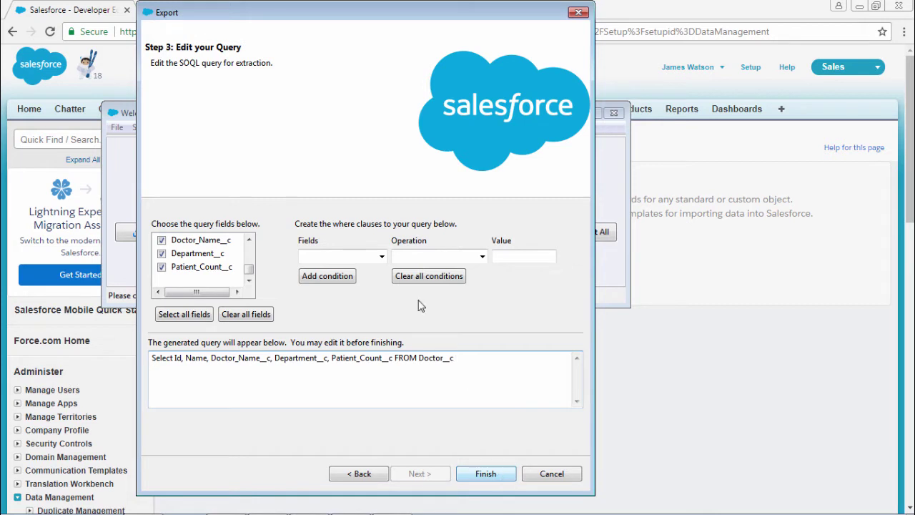
{"action": "left_click", "coordinate": [382, 257]}
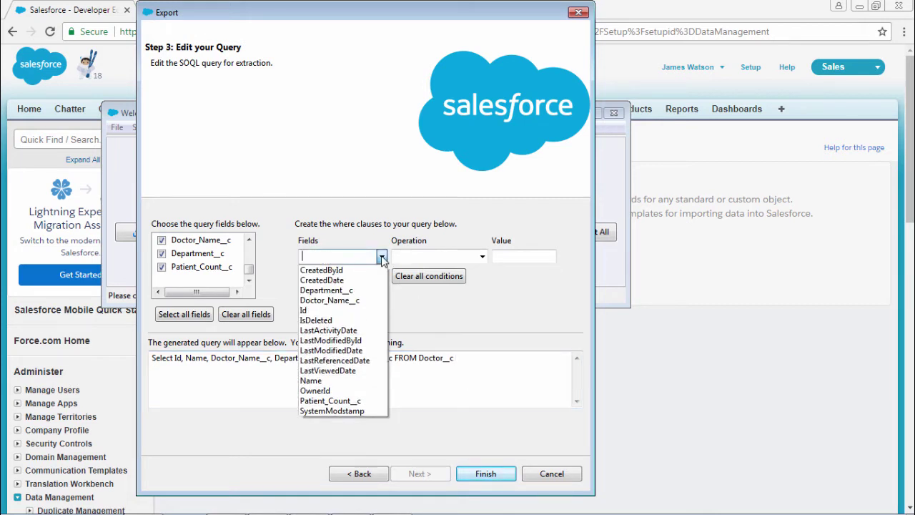
{"action": "left_click", "coordinate": [463, 359]}
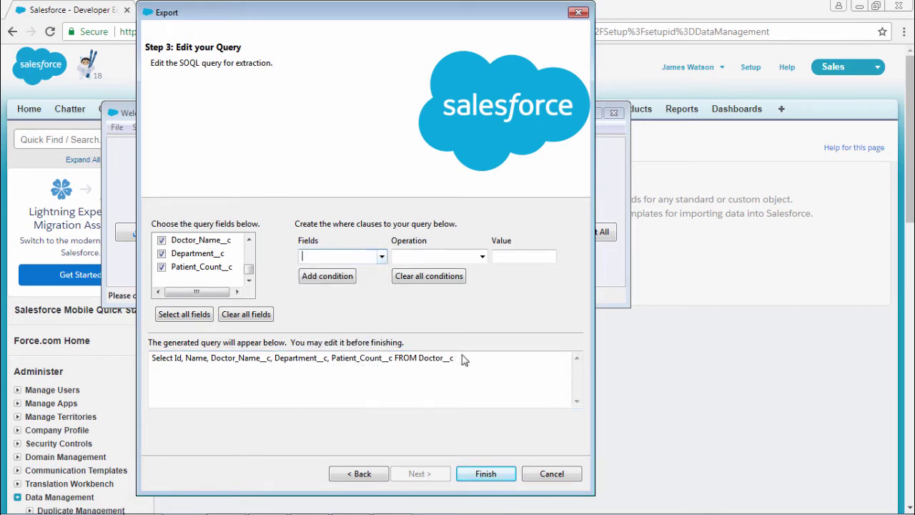
Run the export of the Doctor records, confirming it, and view the extraction in the CSV viewer
{"action": "left_click", "coordinate": [499, 474]}
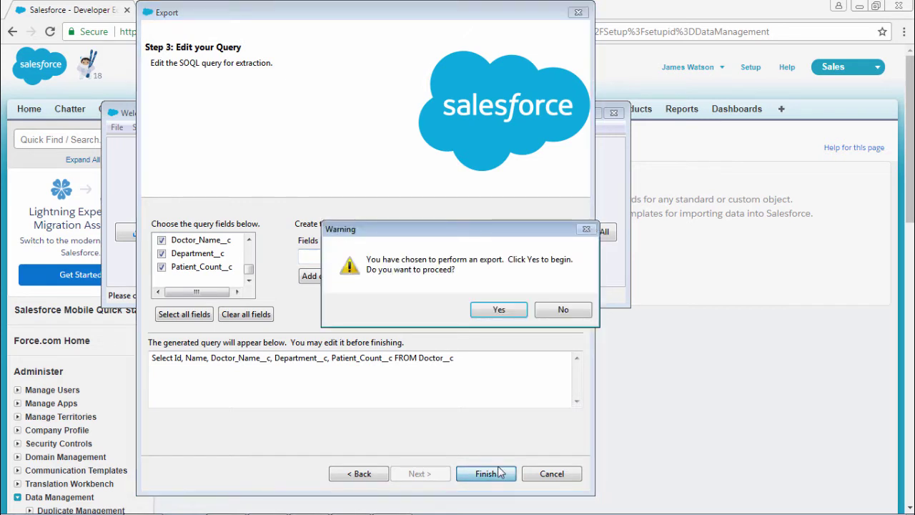
{"action": "left_click", "coordinate": [493, 312]}
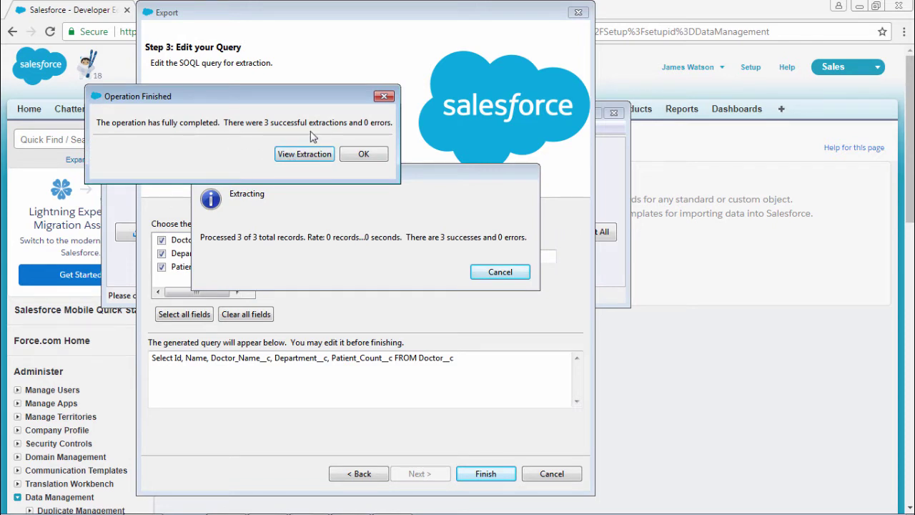
{"action": "left_click", "coordinate": [304, 154]}
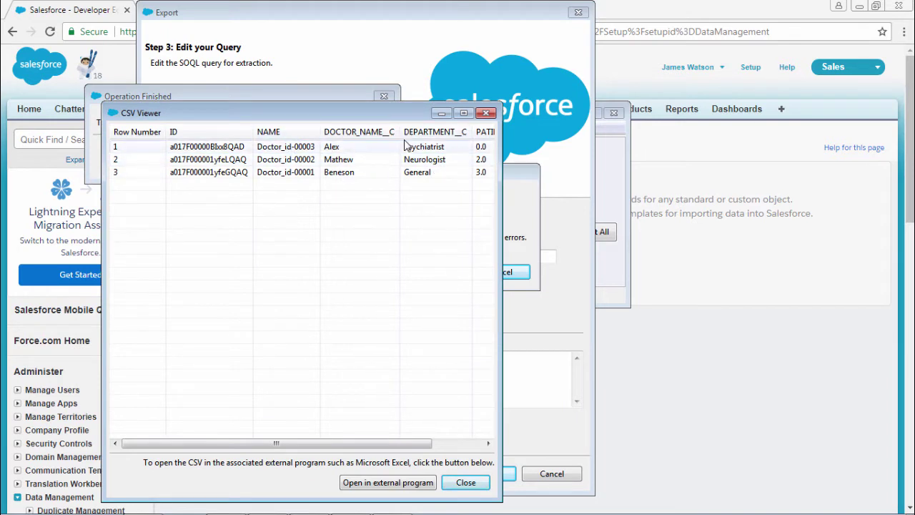
Close the CSV viewer and the completed export operation, then open doctor object extract.csv from the Desktop in Excel
{"action": "left_click", "coordinate": [487, 115]}
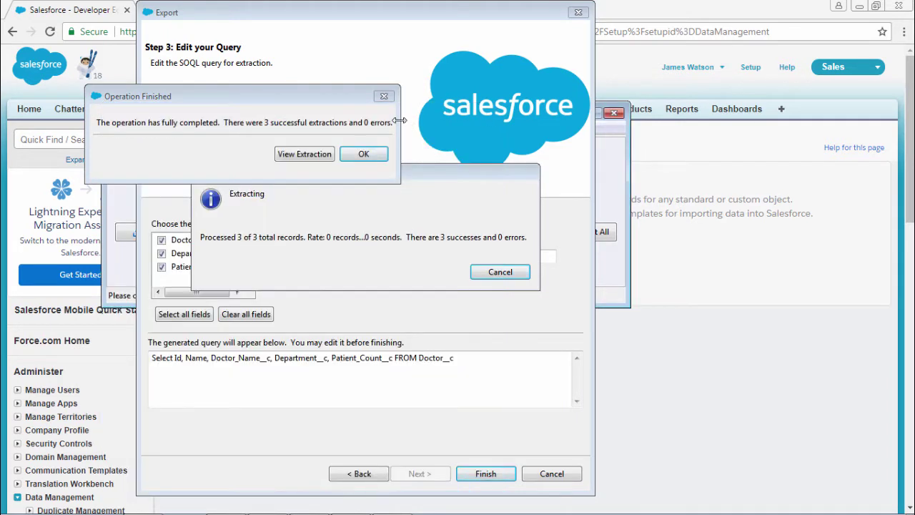
{"action": "left_click", "coordinate": [364, 155]}
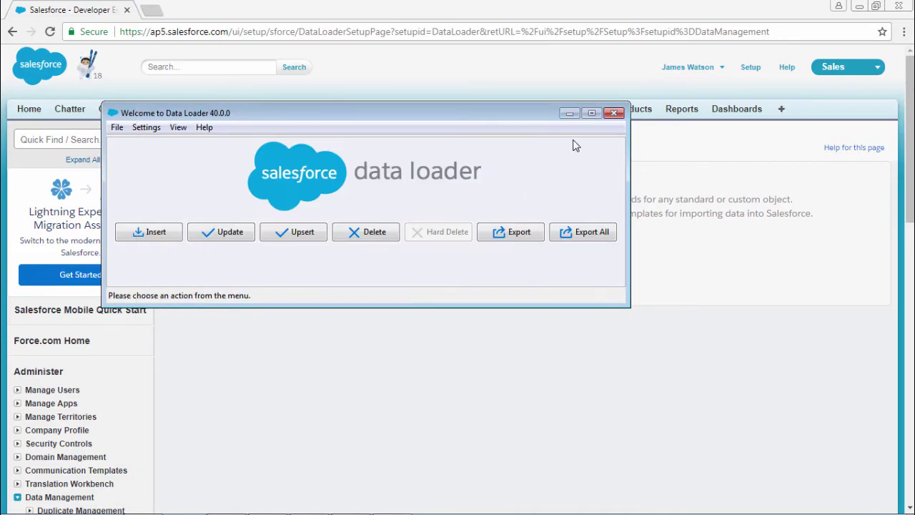
{"action": "key", "text": "super+d"}
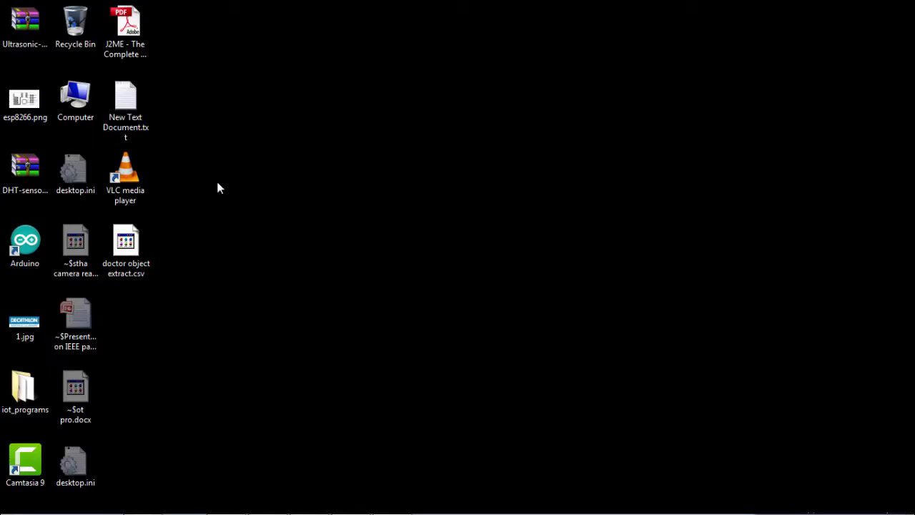
{"action": "left_click", "coordinate": [139, 250]}
{"action": "double_click", "coordinate": [138, 248]}
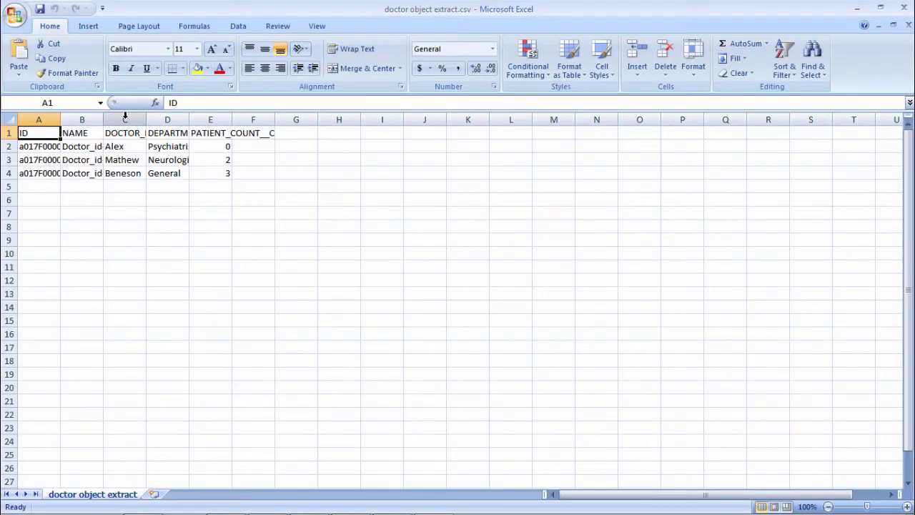
Widen the ID, NAME, DOCTOR_NAME__C, DEPARTMENT__C and PATIENT_COUNT__C columns to fit their headers and values
{"action": "left_click_drag", "start_coordinate": [103, 120], "coordinate": [180, 119]}
{"action": "left_click_drag", "start_coordinate": [60, 120], "coordinate": [144, 119]}
{"action": "left_click_drag", "start_coordinate": [308, 119], "coordinate": [503, 115]}
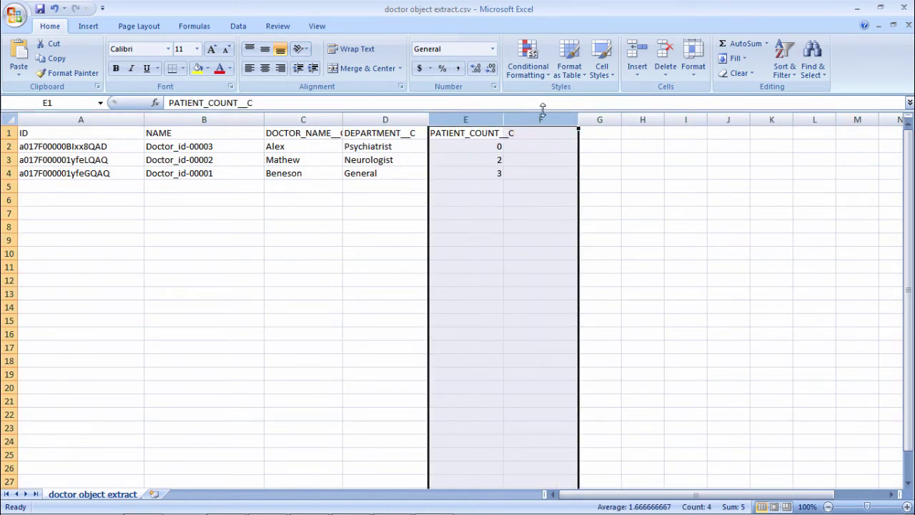
{"action": "left_click_drag", "start_coordinate": [579, 117], "coordinate": [594, 114]}
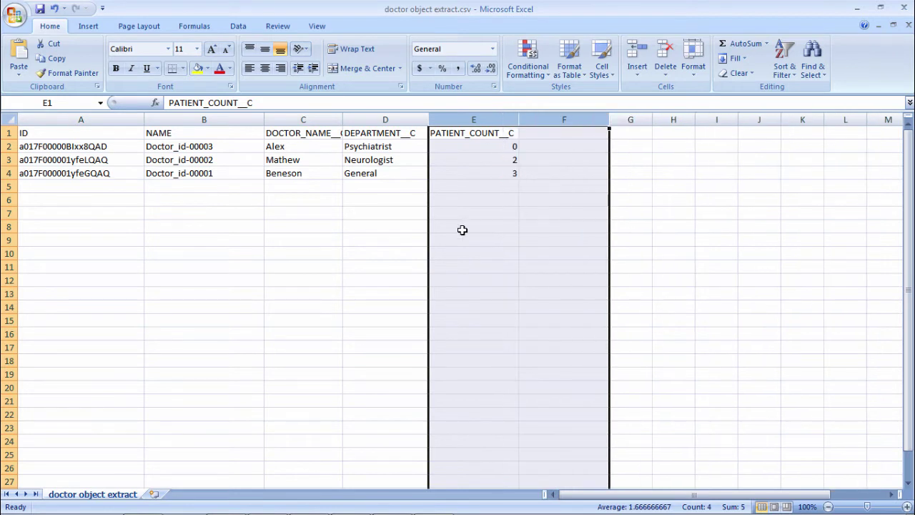
{"action": "left_click", "coordinate": [300, 251]}
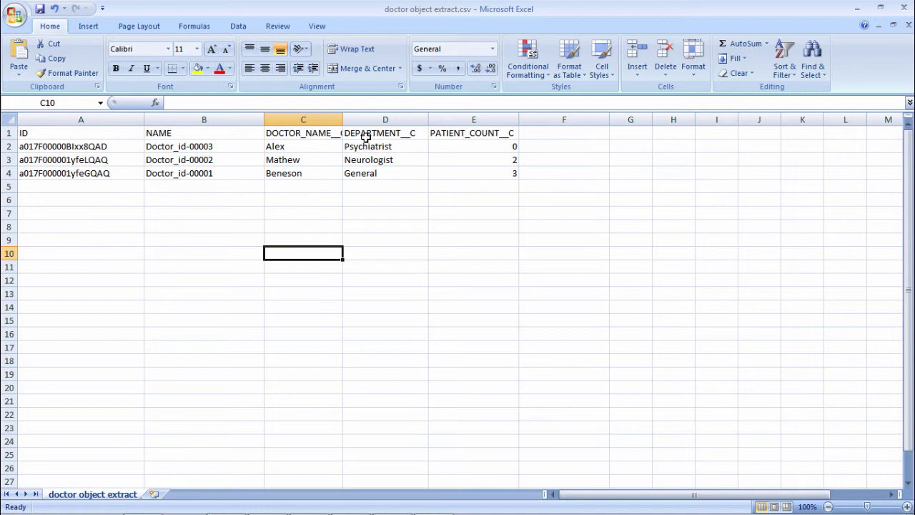
{"action": "left_click_drag", "start_coordinate": [343, 115], "coordinate": [370, 111]}
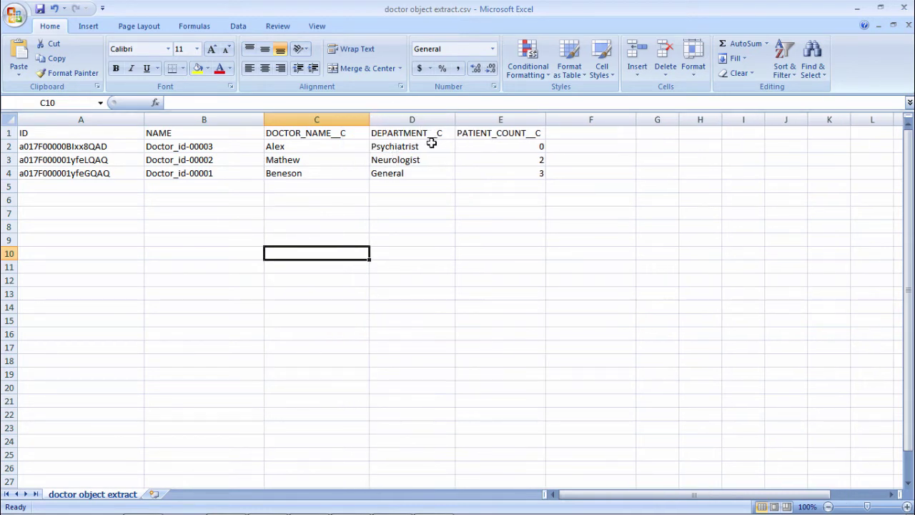
{"action": "left_click", "coordinate": [168, 203]}
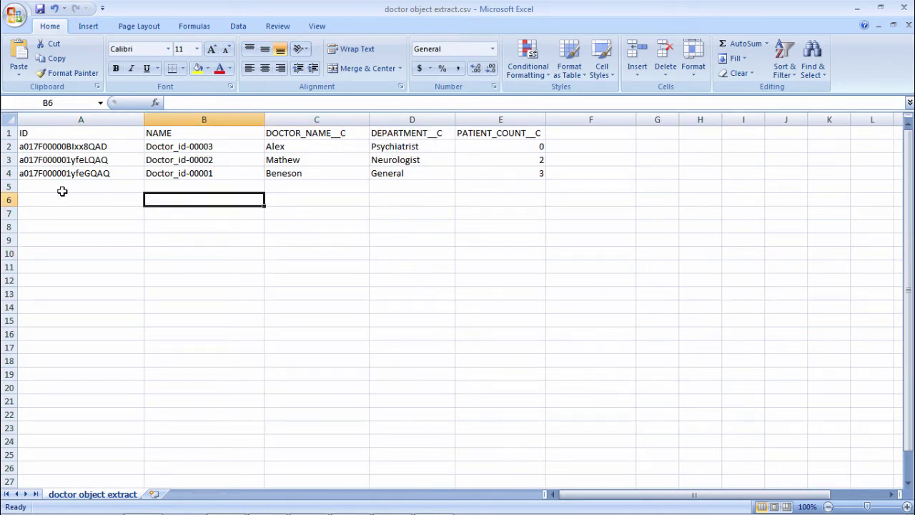
{"action": "left_click", "coordinate": [168, 186]}
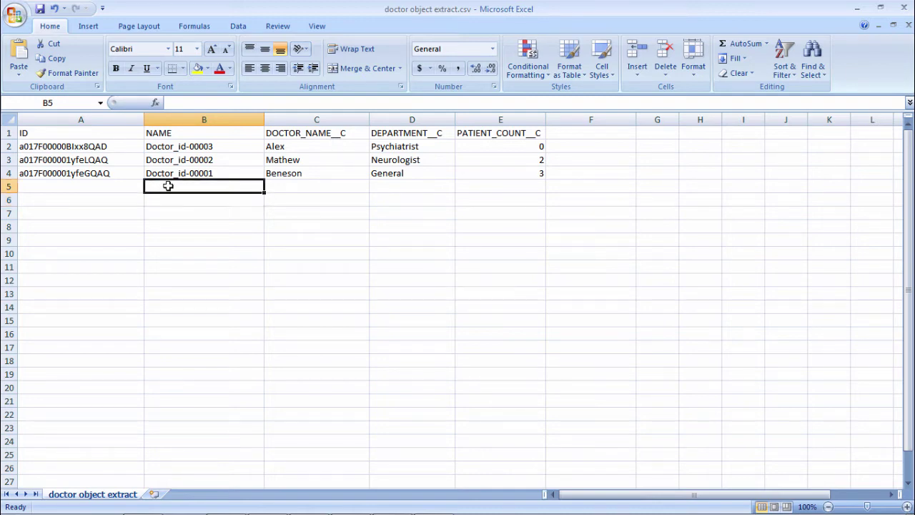
Save a copy of the file on the Desktop as doctor object import.csv, keeping the CSV (Comma delimited) format
{"action": "key", "text": "alt+f"}
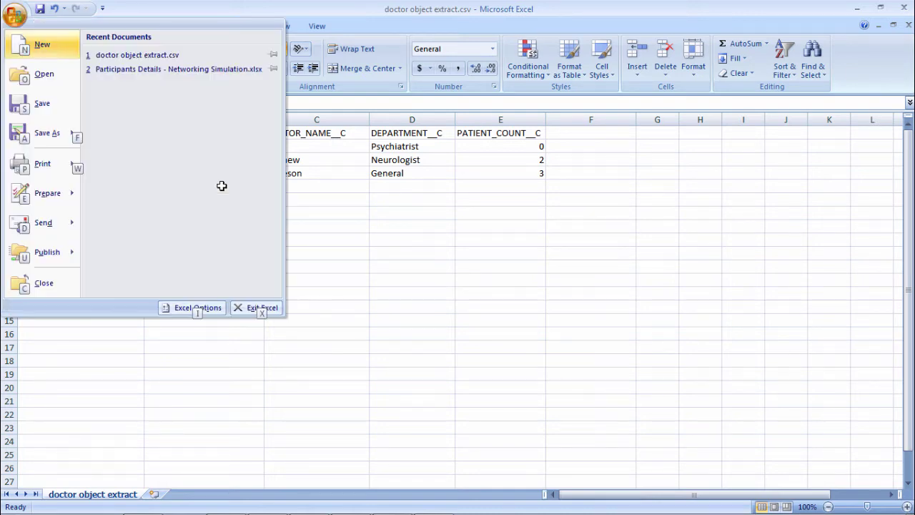
{"action": "key", "text": "a"}
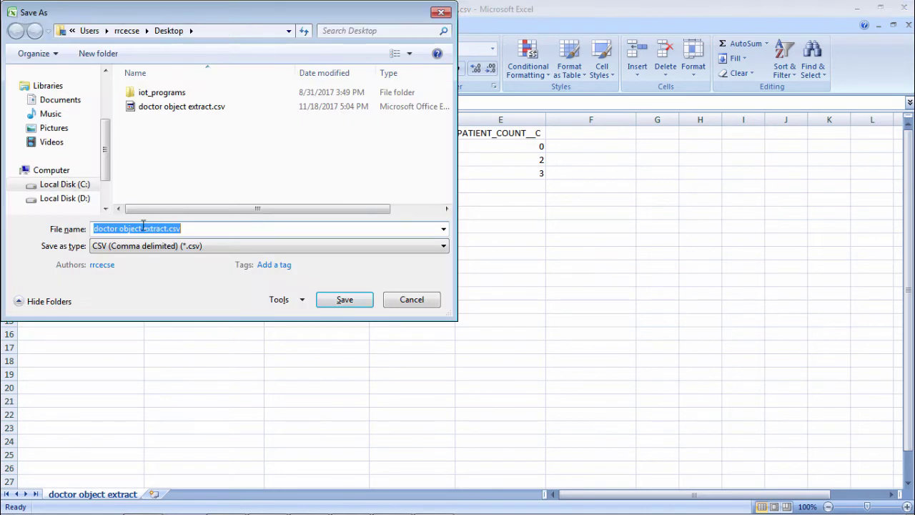
{"action": "left_click", "coordinate": [140, 228]}
{"action": "double_click", "coordinate": [163, 228]}
{"action": "key", "text": "Right"}
{"action": "key", "text": "Left"}
{"action": "key", "text": "Left"}
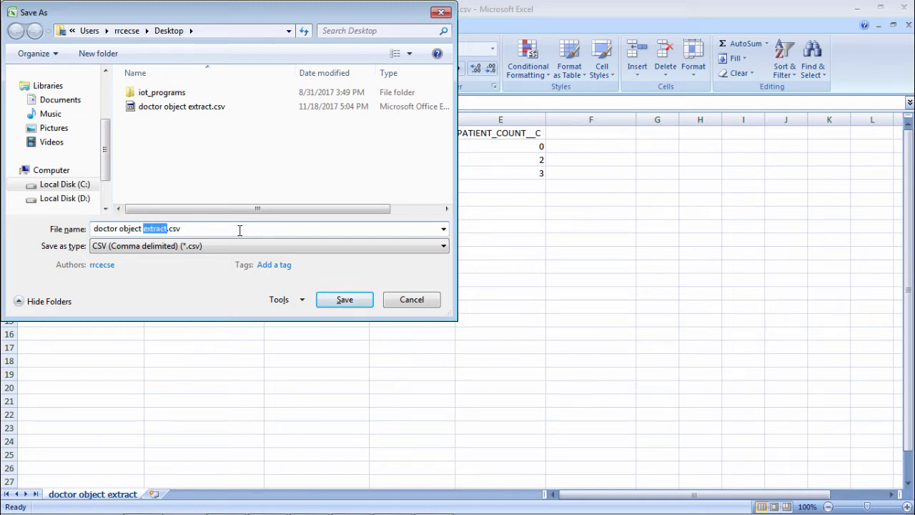
{"action": "type", "text": "import"}
{"action": "key", "text": "Return"}
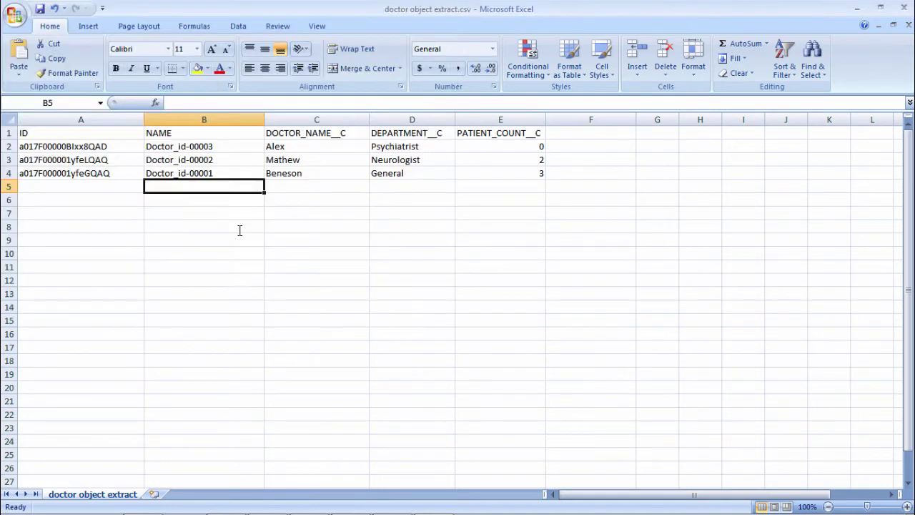
{"action": "left_click", "coordinate": [405, 313]}
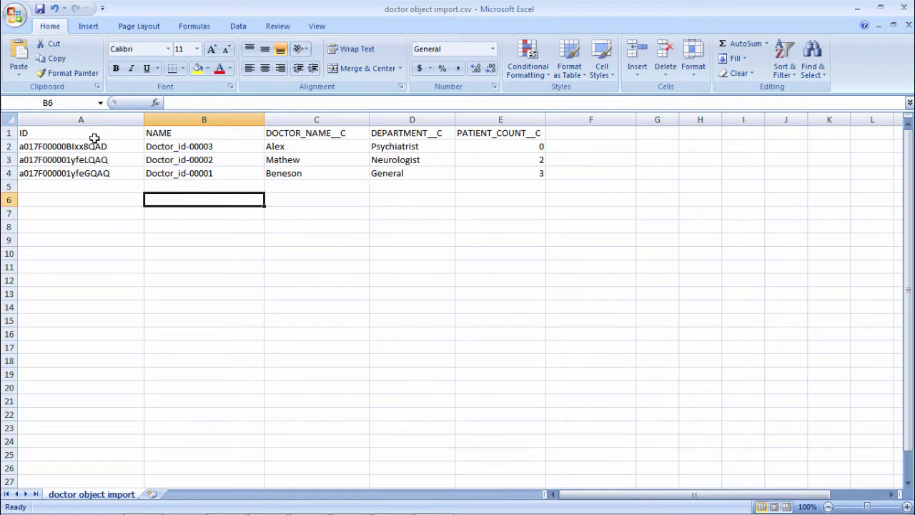
Delete the ID and NAME columns from the import sheet
{"action": "left_click", "coordinate": [80, 119]}
{"action": "right_click", "coordinate": [86, 118]}
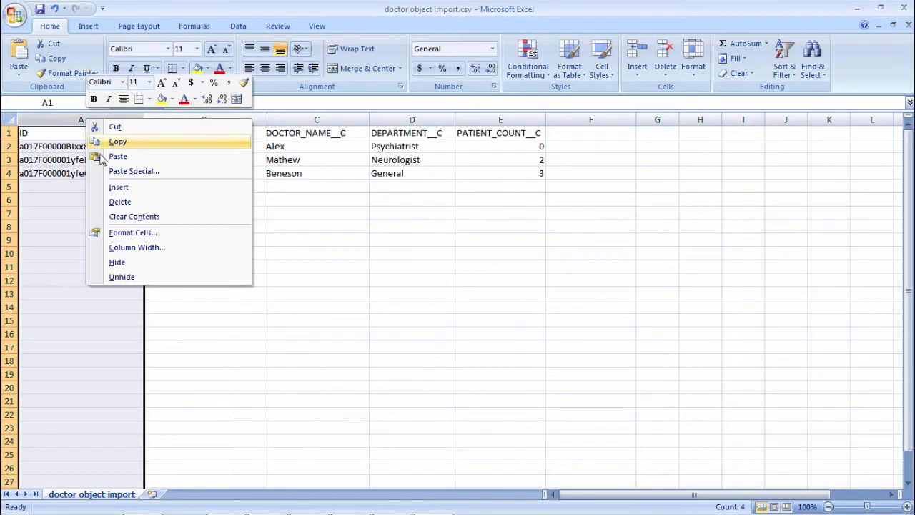
{"action": "left_click", "coordinate": [119, 201]}
{"action": "left_click", "coordinate": [116, 187]}
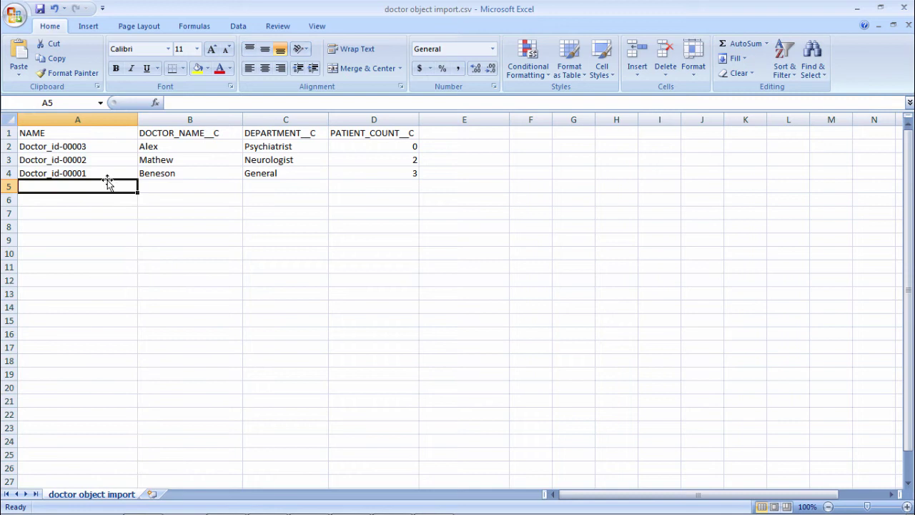
{"action": "left_click", "coordinate": [104, 119]}
{"action": "right_click", "coordinate": [106, 120]}
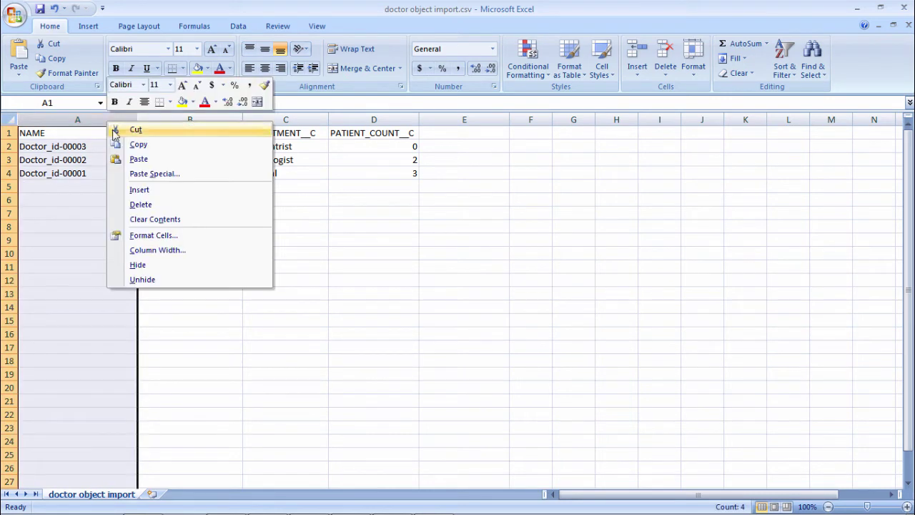
{"action": "left_click", "coordinate": [141, 206]}
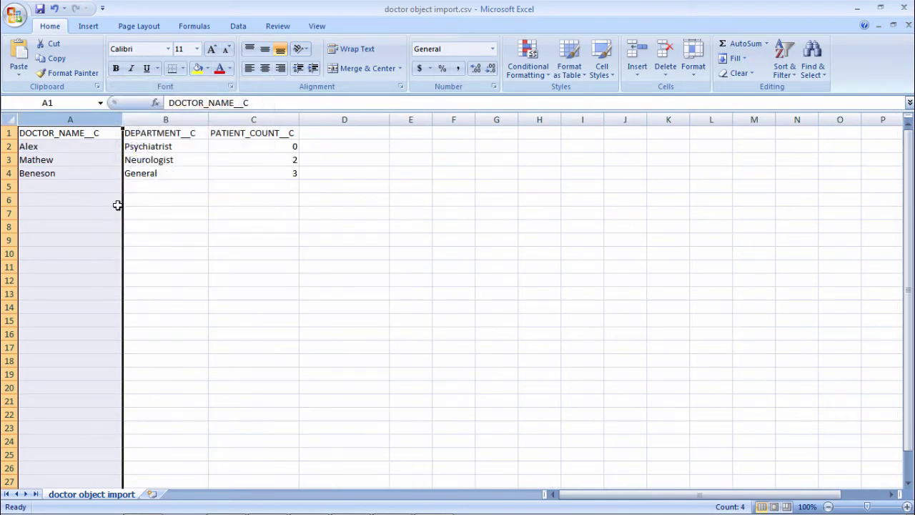
Add three doctor names, aaaaa, bbbb and ccccc, in cells A5 to A7 of the DOCTOR_NAME__C column
{"action": "left_click", "coordinate": [116, 203]}
{"action": "left_click", "coordinate": [107, 186]}
{"action": "left_click", "coordinate": [110, 176]}
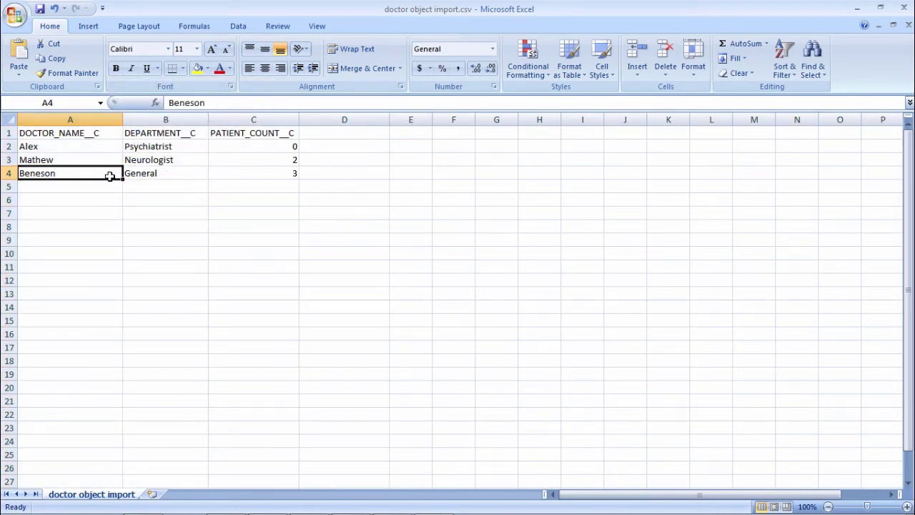
{"action": "left_click", "coordinate": [101, 189]}
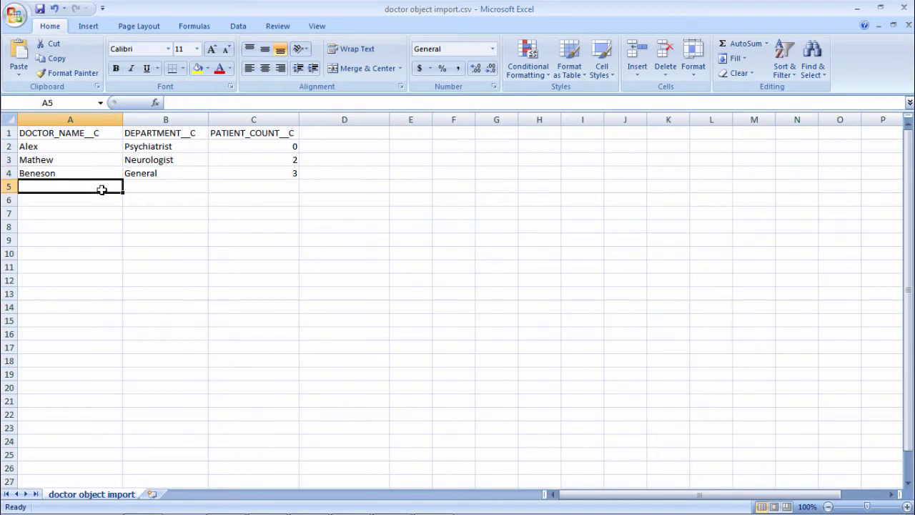
{"action": "type", "text": "aaaaa"}
{"action": "key", "text": "Return"}
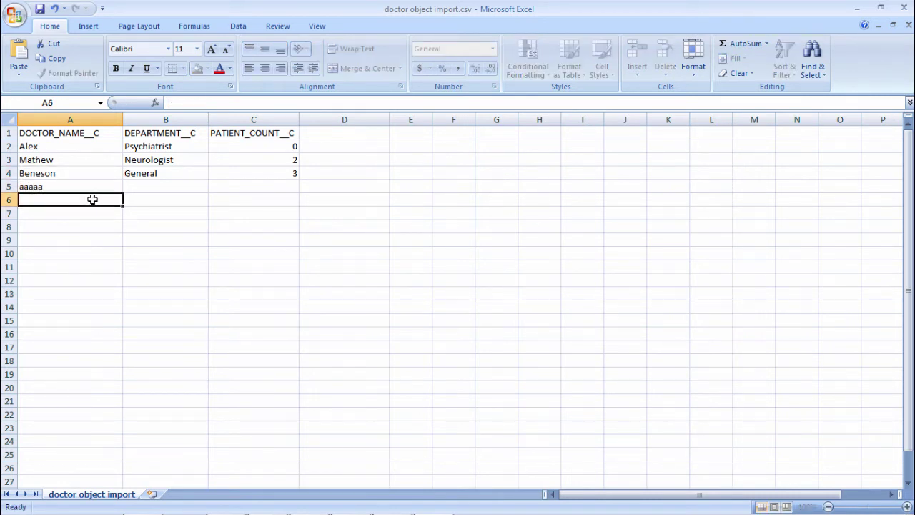
{"action": "type", "text": "bbbb"}
{"action": "key", "text": "Return"}
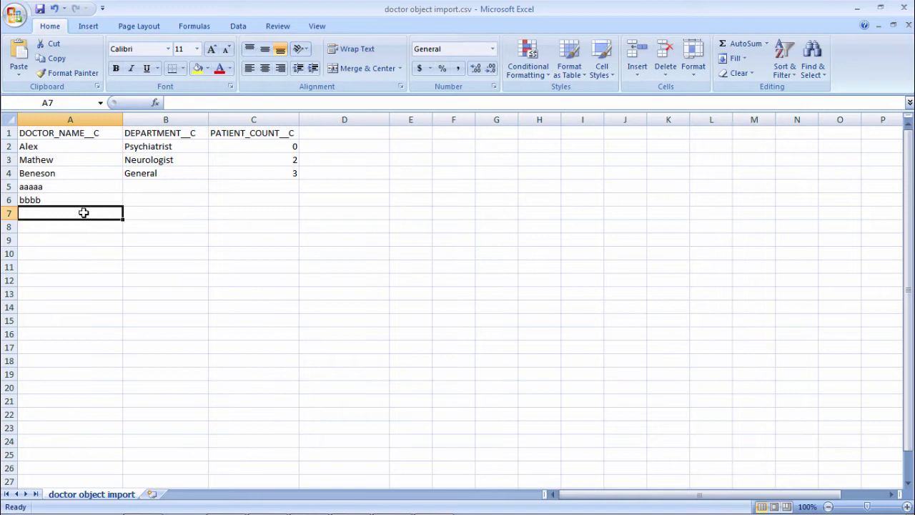
{"action": "type", "text": "ccccc"}
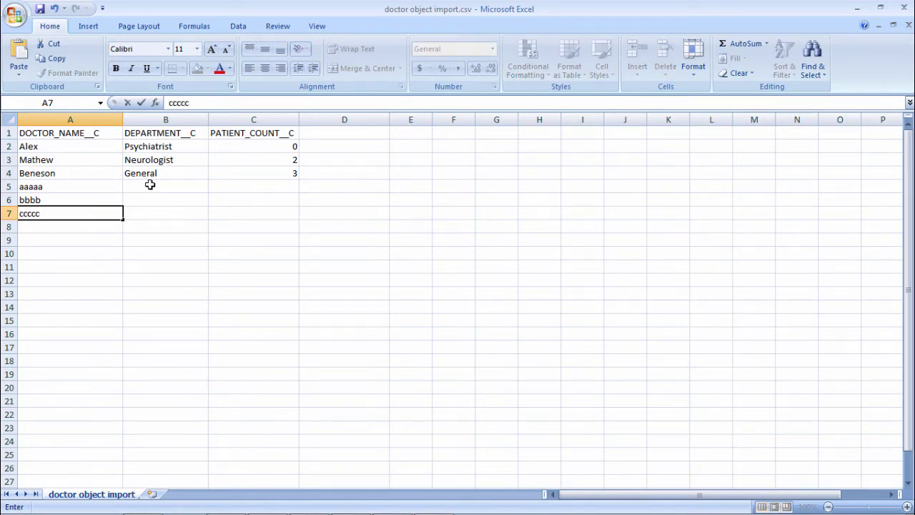
{"action": "left_click", "coordinate": [163, 185]}
Copy the three departments in B2:B4 into B5:B7 for the new doctors
{"action": "left_click", "coordinate": [169, 174]}
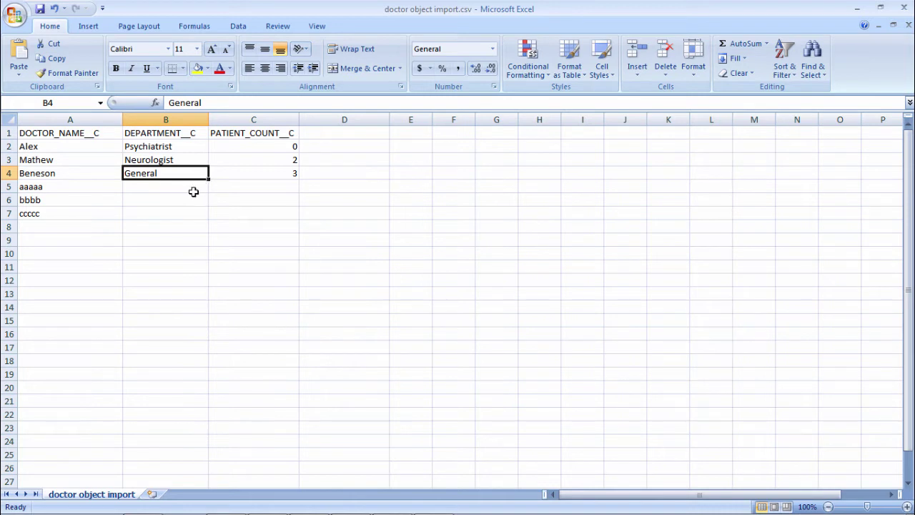
{"action": "left_click", "coordinate": [194, 191]}
{"action": "left_click_drag", "start_coordinate": [141, 147], "coordinate": [180, 174]}
{"action": "left_click", "coordinate": [222, 164]}
{"action": "key", "text": "ctrl+c"}
{"action": "left_click", "coordinate": [178, 188]}
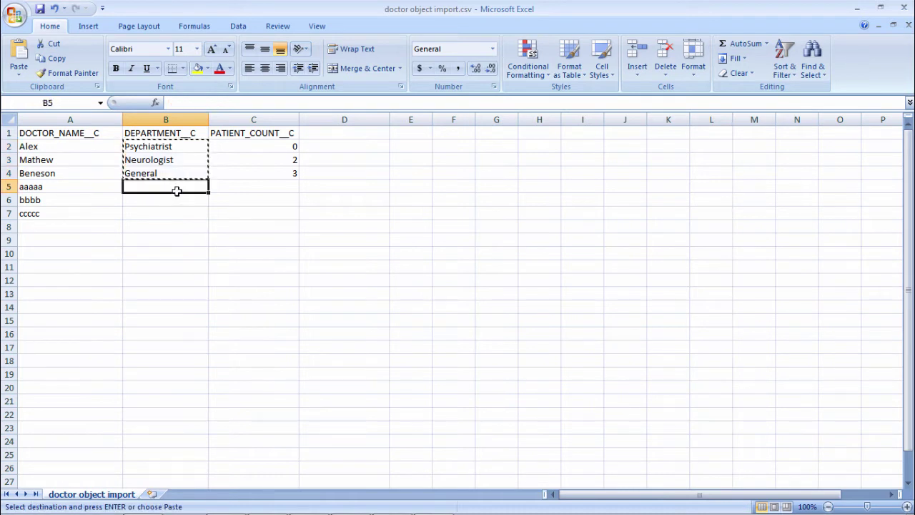
{"action": "key", "text": "ctrl+v"}
{"action": "left_click", "coordinate": [307, 188]}
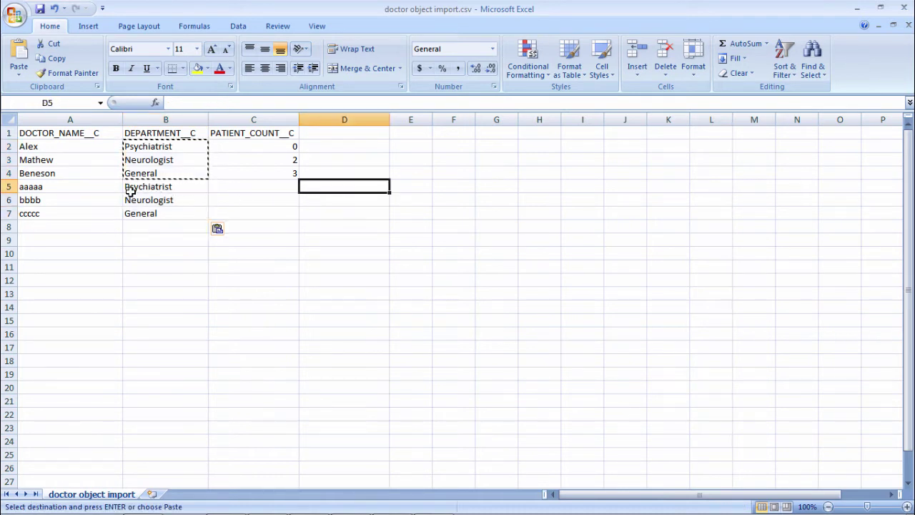
Extend the PATIENT_COUNT__C values from C2:C4 as a fill series down to C6
{"action": "left_click", "coordinate": [257, 215]}
{"action": "left_click", "coordinate": [274, 159]}
{"action": "left_click", "coordinate": [277, 146]}
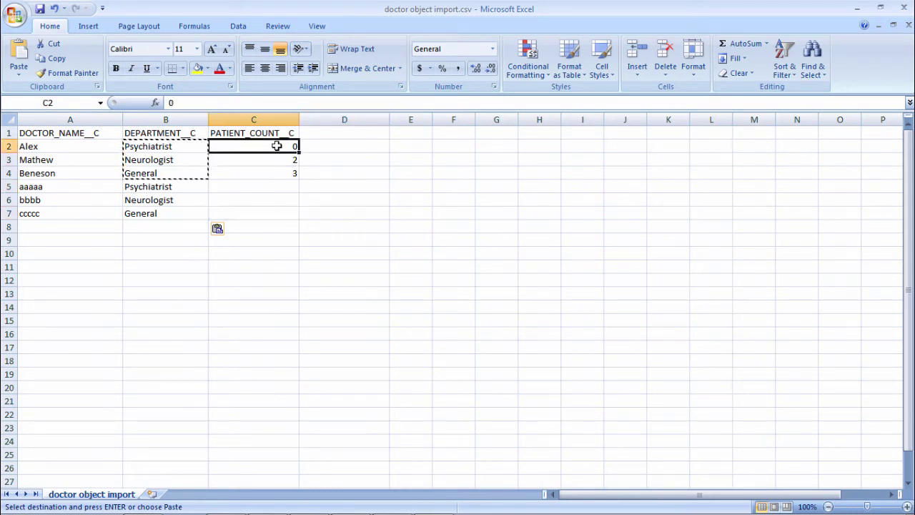
{"action": "left_click_drag", "start_coordinate": [276, 146], "coordinate": [297, 211]}
{"action": "left_click", "coordinate": [350, 187]}
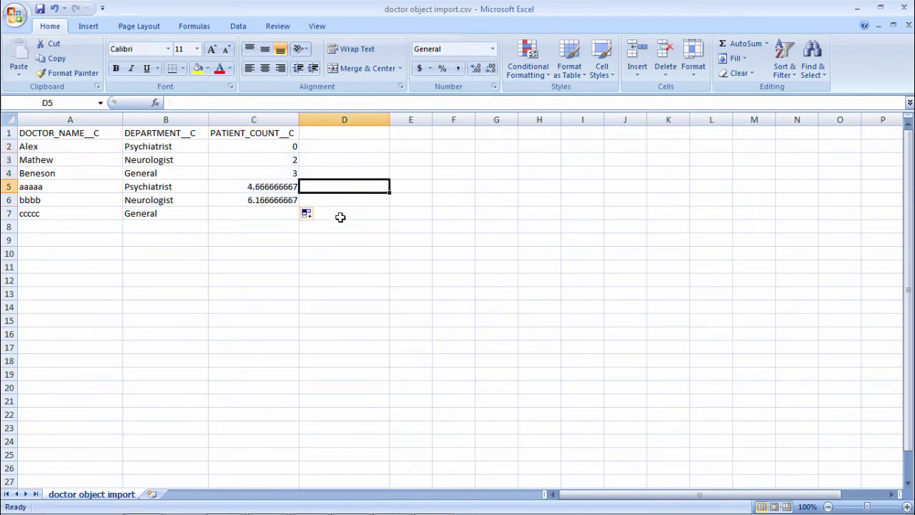
Set the patient count to 5 for aaaaa and 3 for bbbb
{"action": "left_click", "coordinate": [283, 185]}
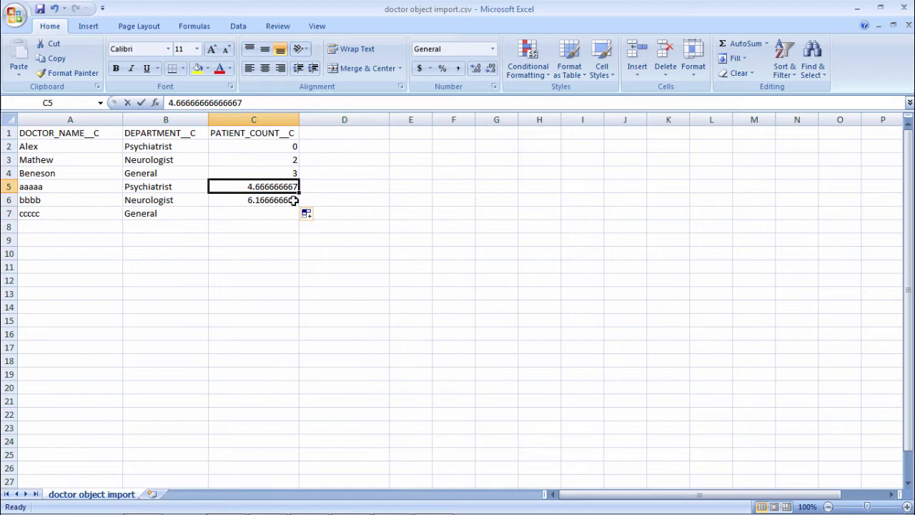
{"action": "type", "text": "5"}
{"action": "key", "text": "Return"}
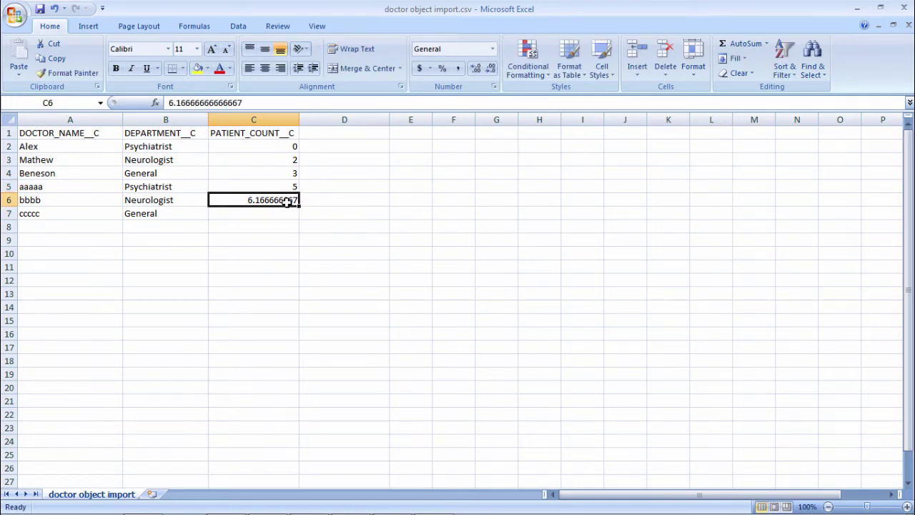
{"action": "type", "text": "3"}
{"action": "left_click", "coordinate": [356, 199]}
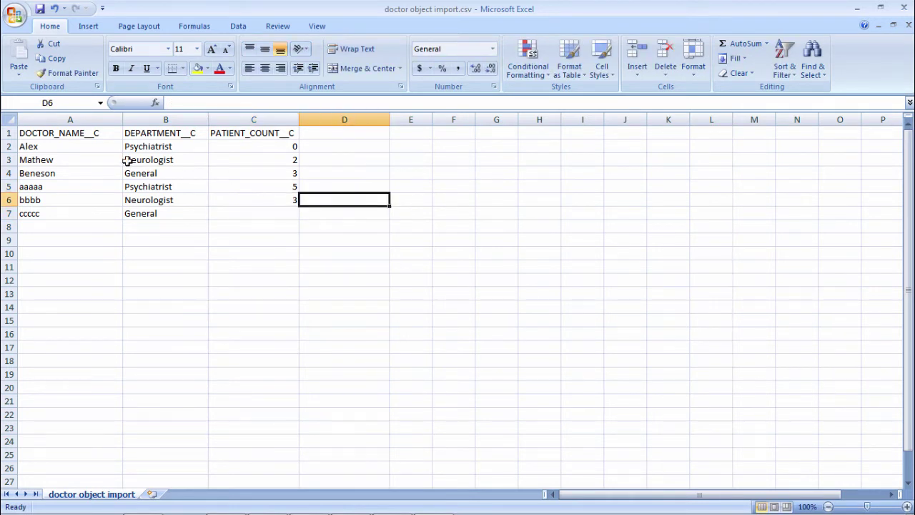
Delete the whole PATIENT_COUNT__C column from the import sheet
{"action": "left_click", "coordinate": [245, 118]}
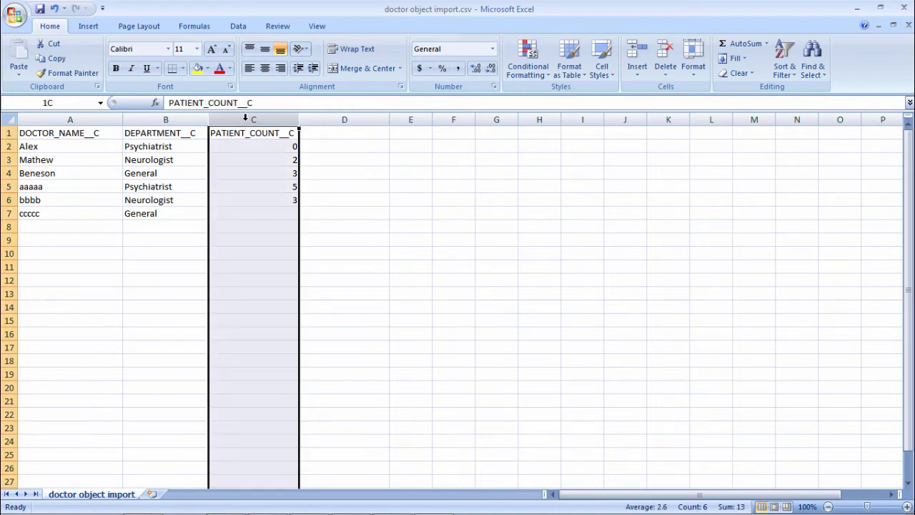
{"action": "right_click", "coordinate": [246, 118]}
{"action": "left_click", "coordinate": [278, 204]}
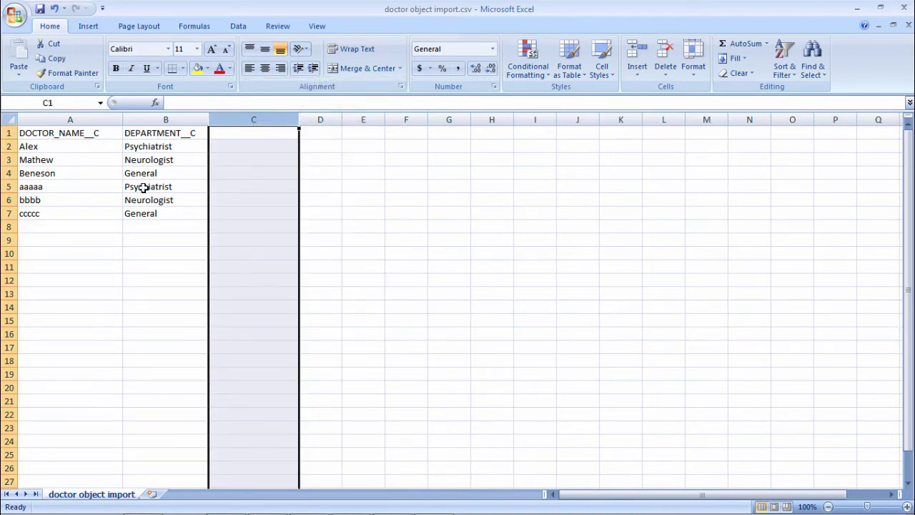
{"action": "left_click", "coordinate": [163, 252]}
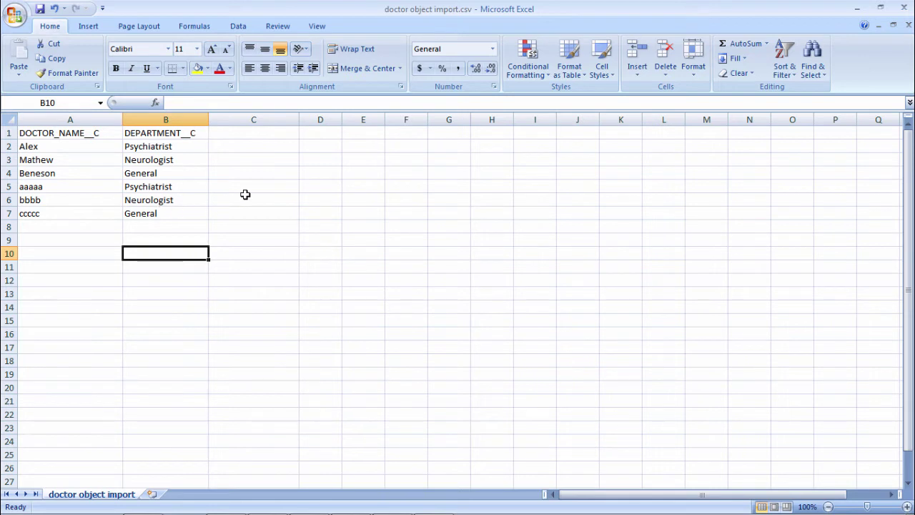
Append 1, 2 and 3 to the doctor names in A2, A3 and A4 respectively
{"action": "double_click", "coordinate": [52, 145]}
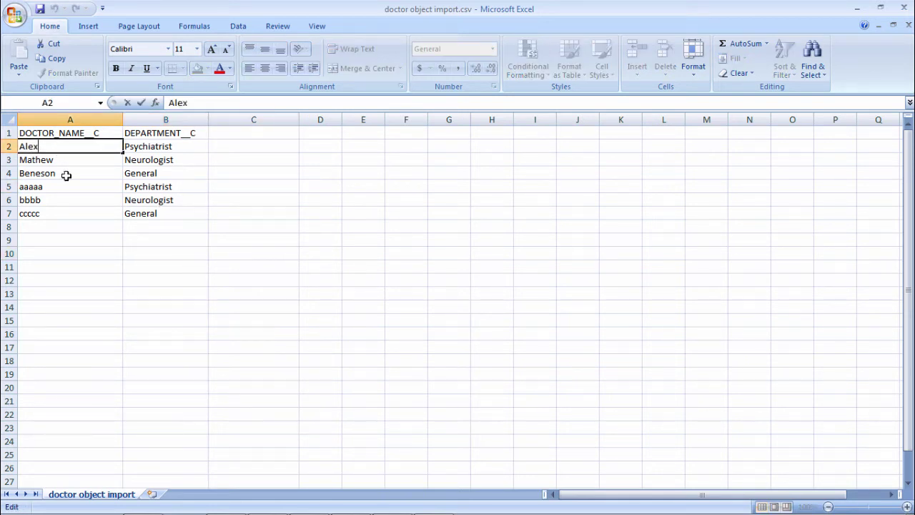
{"action": "type", "text": "1"}
{"action": "left_click", "coordinate": [70, 160]}
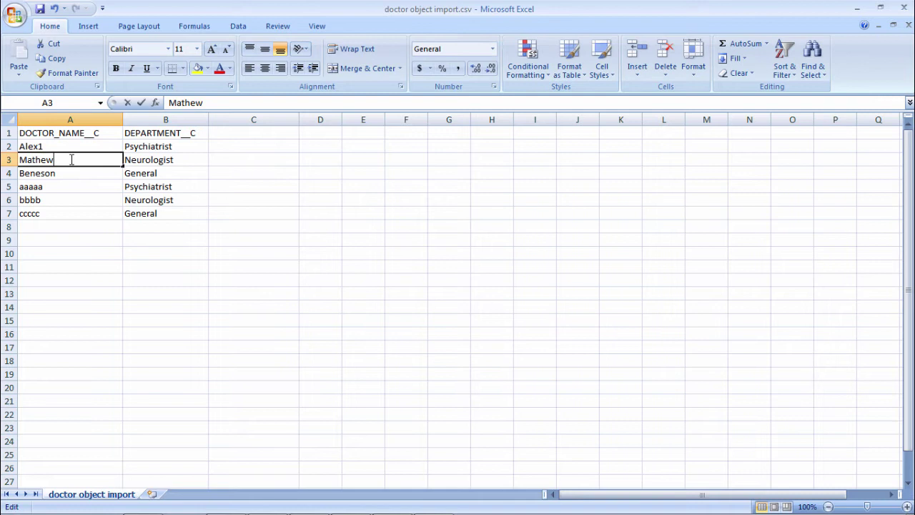
{"action": "type", "text": "2"}
{"action": "left_click", "coordinate": [71, 176]}
{"action": "double_click", "coordinate": [72, 176]}
{"action": "type", "text": "3"}
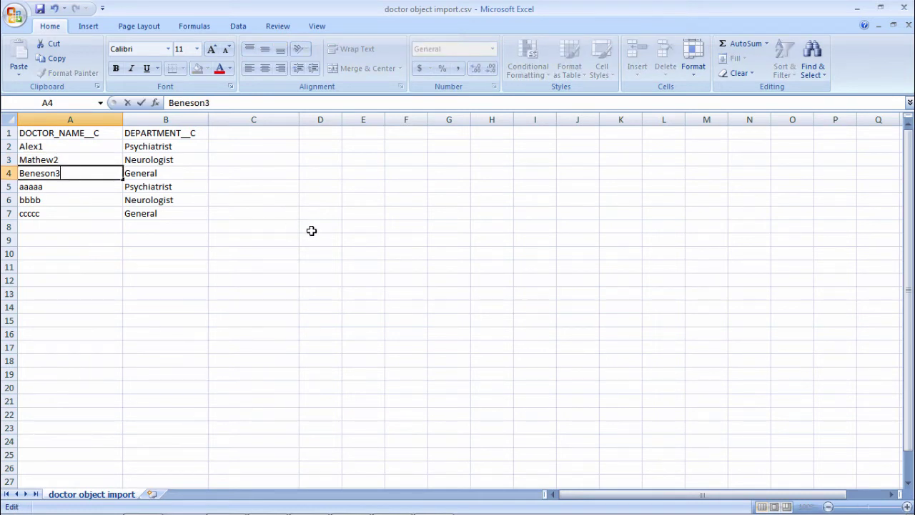
Save doctor object import.csv, keeping the workbook in comma-delimited CSV format
{"action": "left_click", "coordinate": [312, 230]}
{"action": "key", "text": "ctrl+s"}
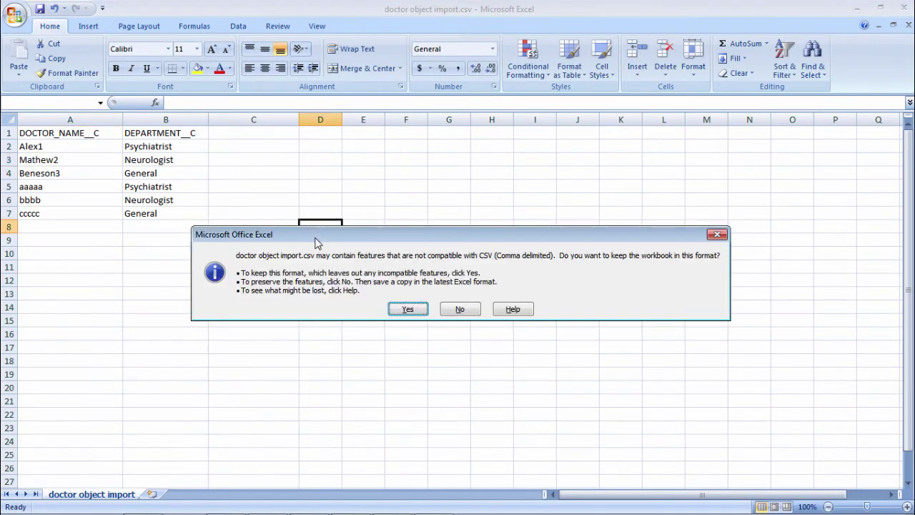
{"action": "left_click", "coordinate": [399, 312]}
Switch to Data Loader and start an insert operation for the Doctor (Doctor__c) object
{"action": "key", "text": "alt+Tab"}
{"action": "key", "text": "alt+Tab"}
{"action": "key", "text": "alt+Tab"}
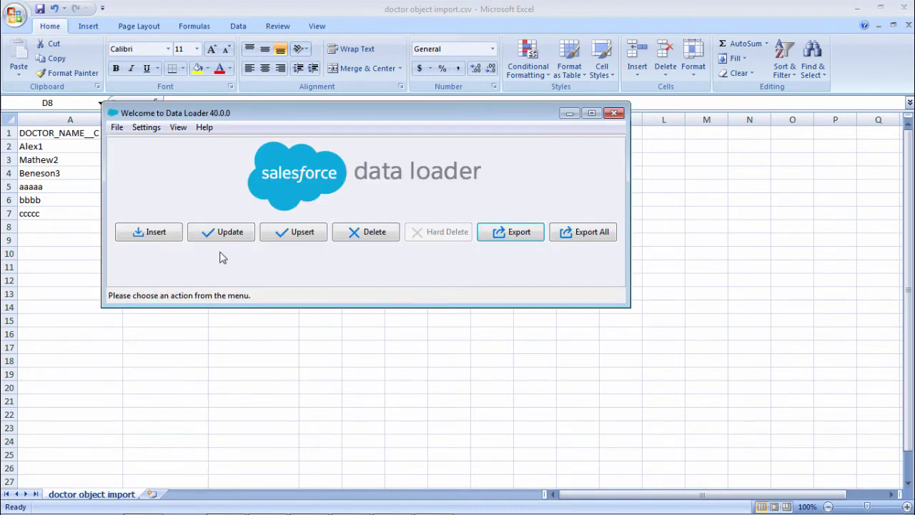
{"action": "left_click", "coordinate": [156, 232]}
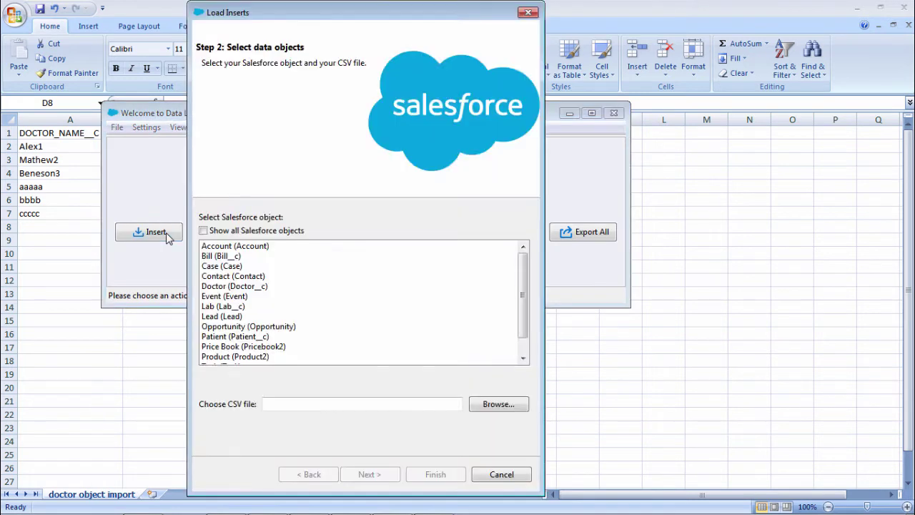
{"action": "left_click", "coordinate": [233, 288]}
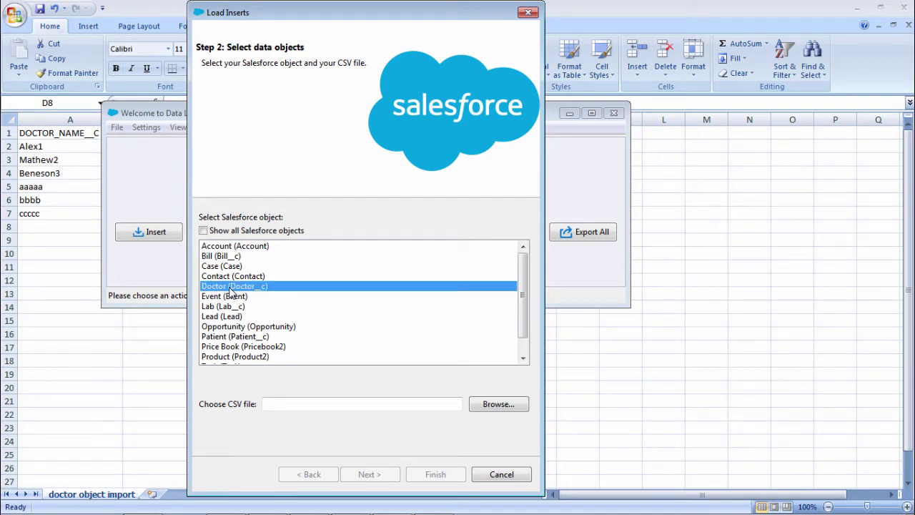
Load doctor object import.csv from the Desktop as the insert's source file and continue to the field mapping
{"action": "left_click", "coordinate": [495, 403]}
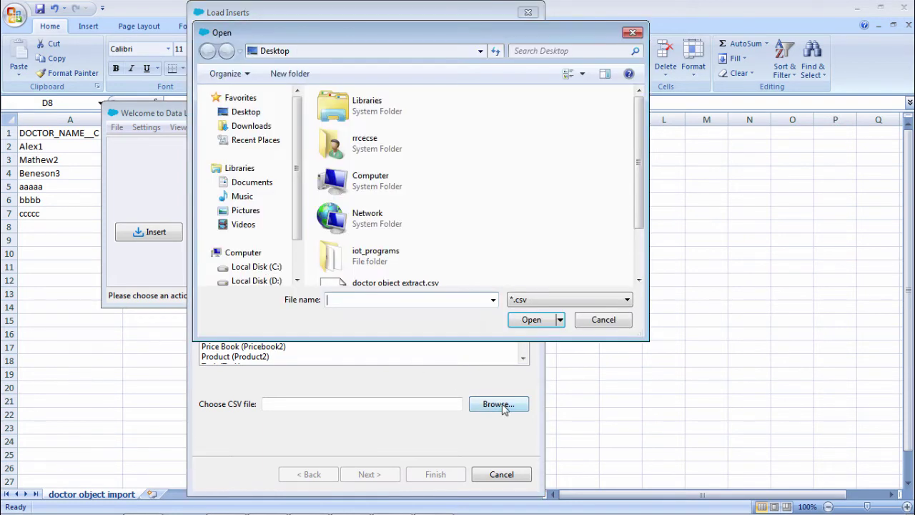
{"action": "scroll", "coordinate": [370, 150], "scroll_direction": "down", "scroll_amount": 2}
{"action": "left_click", "coordinate": [386, 227]}
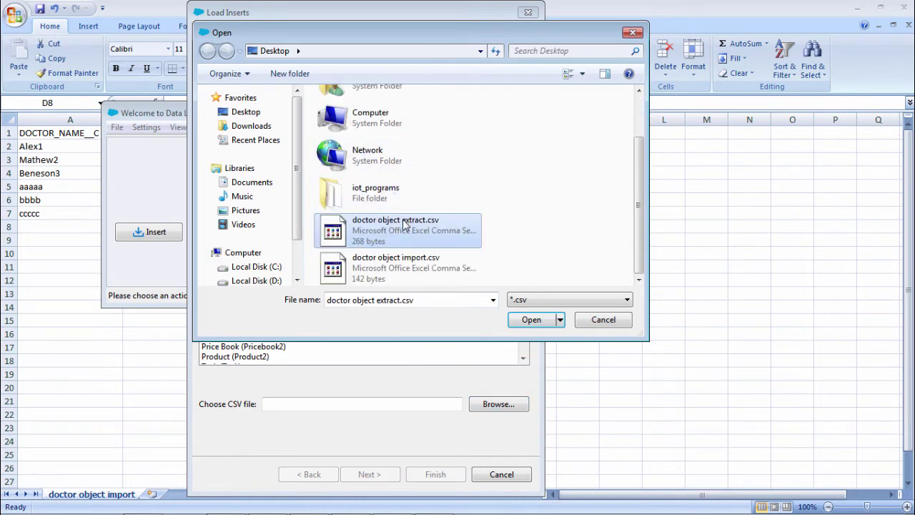
{"action": "left_click", "coordinate": [395, 270]}
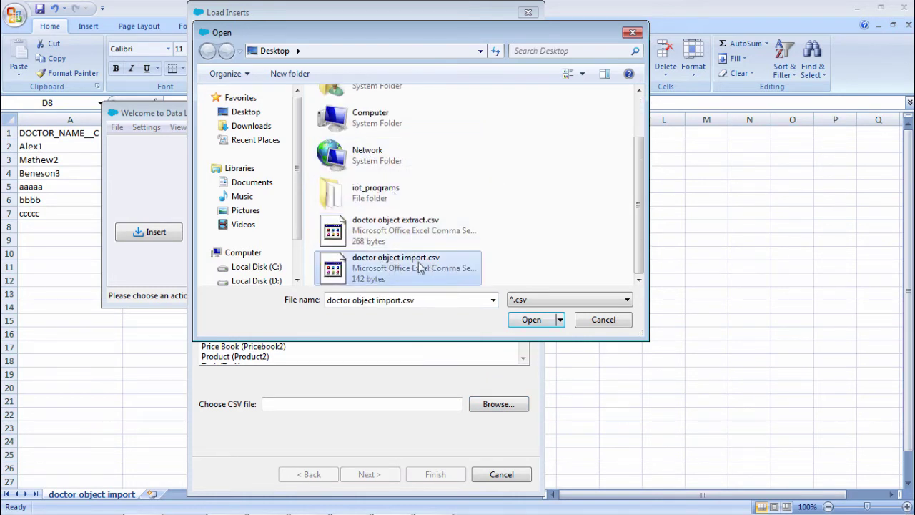
{"action": "double_click", "coordinate": [418, 261]}
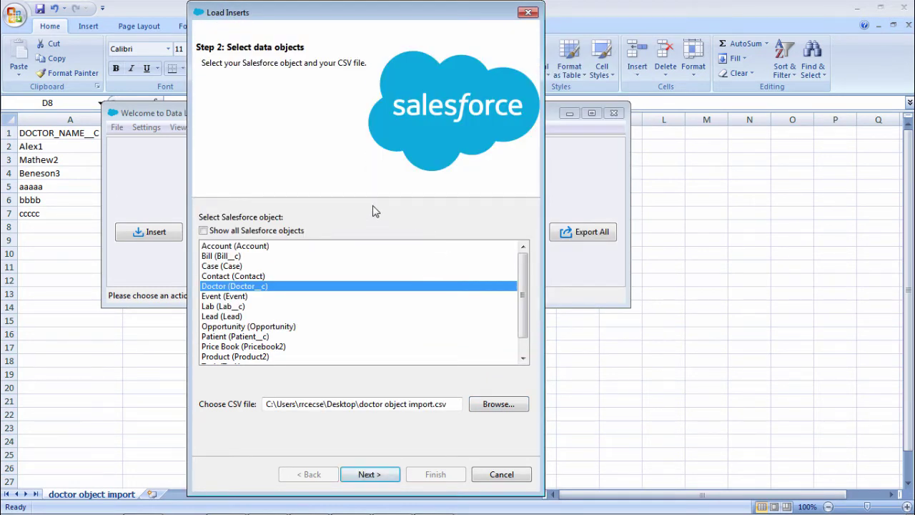
{"action": "left_click", "coordinate": [396, 474]}
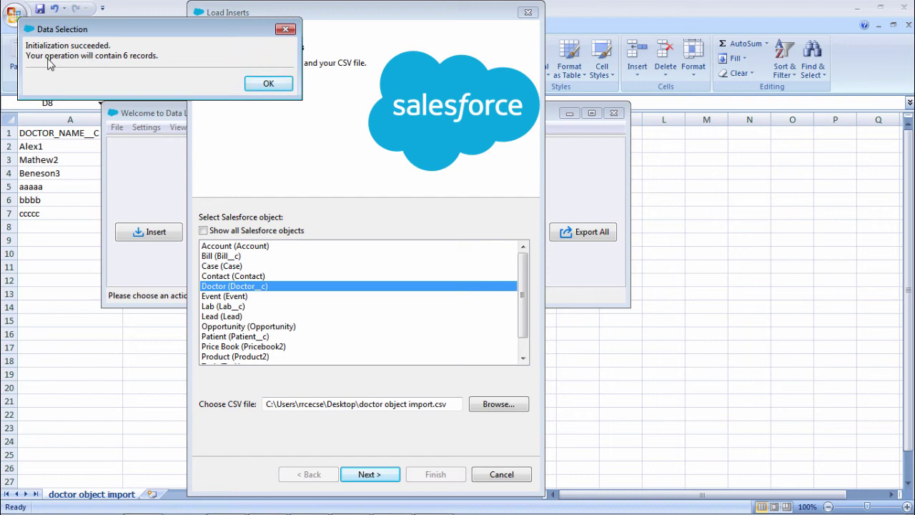
{"action": "left_click", "coordinate": [273, 85]}
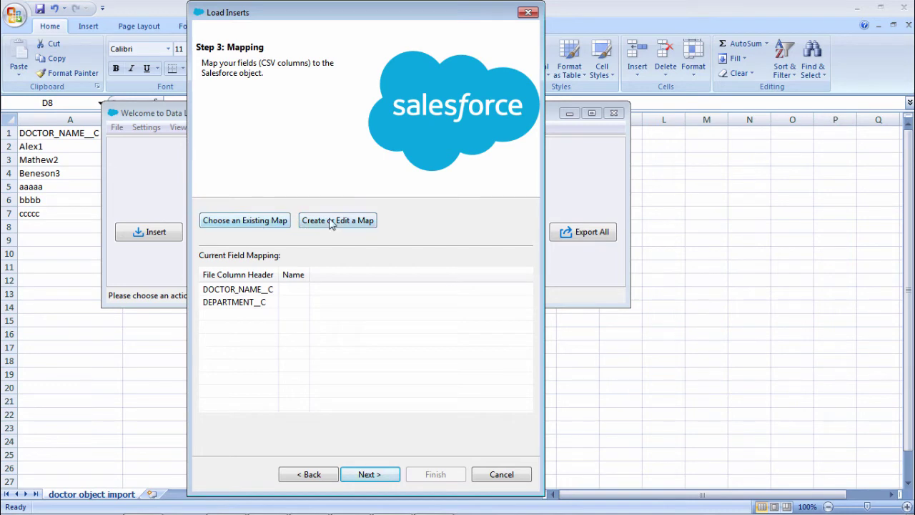
Create a field map that auto-matches the Salesforce Doctor fields to the CSV columns
{"action": "left_click", "coordinate": [273, 224]}
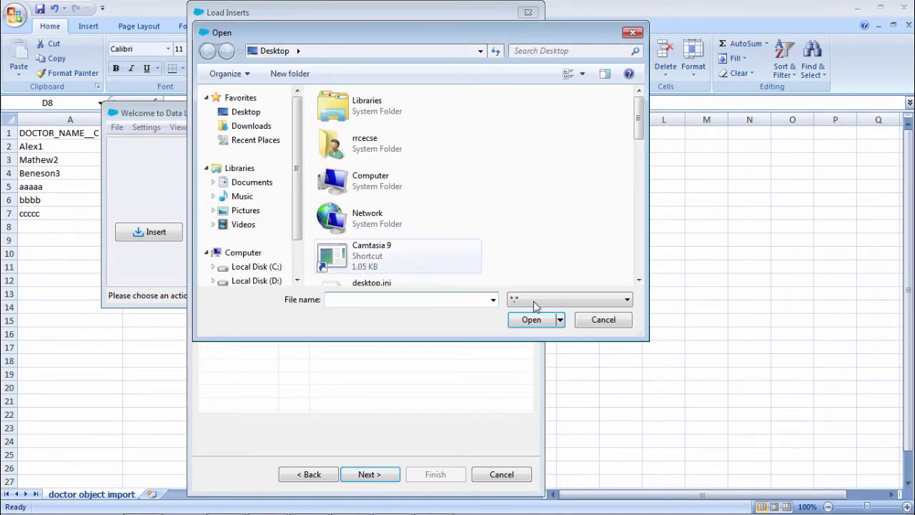
{"action": "left_click", "coordinate": [600, 319]}
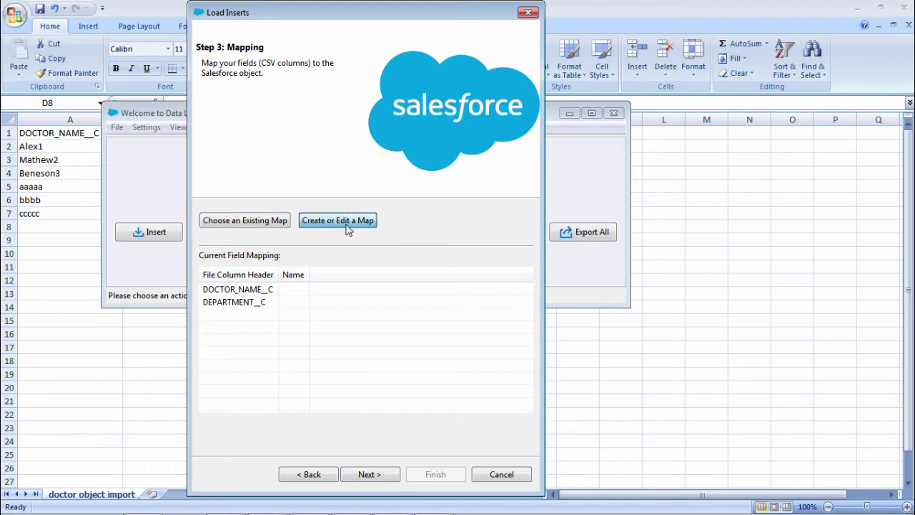
{"action": "left_click", "coordinate": [348, 229]}
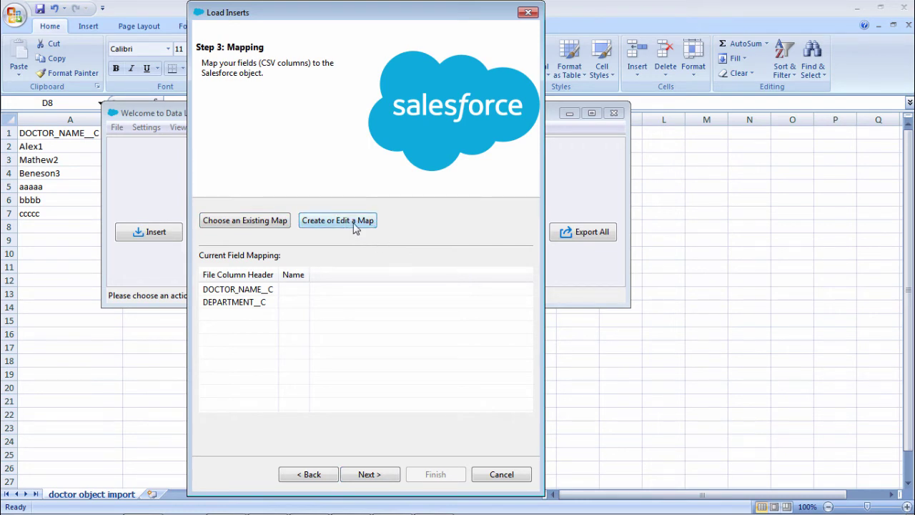
{"action": "left_click", "coordinate": [355, 227]}
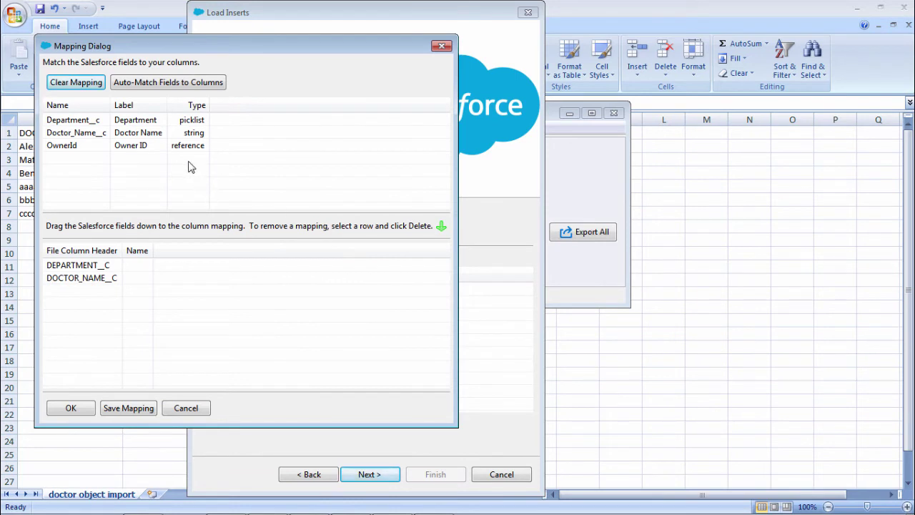
{"action": "left_click", "coordinate": [151, 86]}
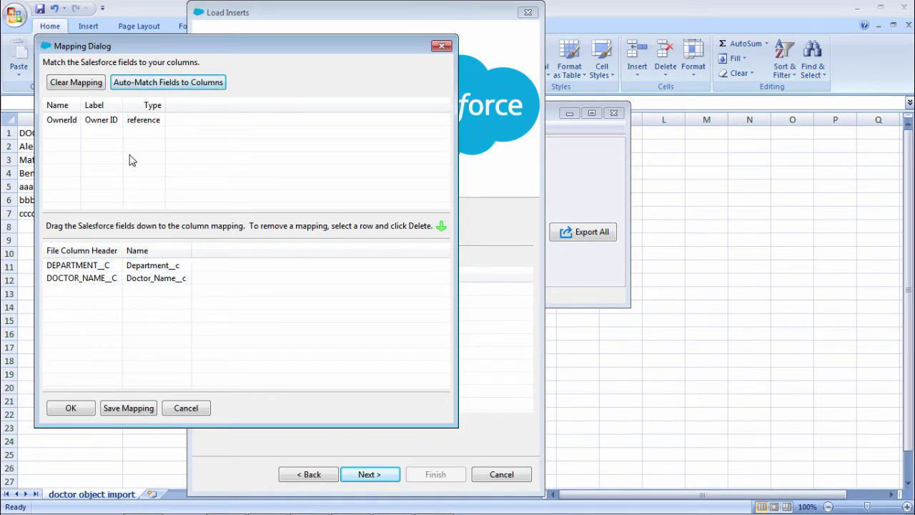
Try mapping OwnerId to the DEPARTMENT__C column in place of Department__c, then close the mapping dialog
{"action": "mouse_move", "coordinate": [143, 267]}
{"action": "left_mouse_down"}
{"action": "mouse_move", "coordinate": [119, 137]}
{"action": "mouse_move", "coordinate": [135, 161]}
{"action": "mouse_move", "coordinate": [145, 267]}
{"action": "left_mouse_up"}
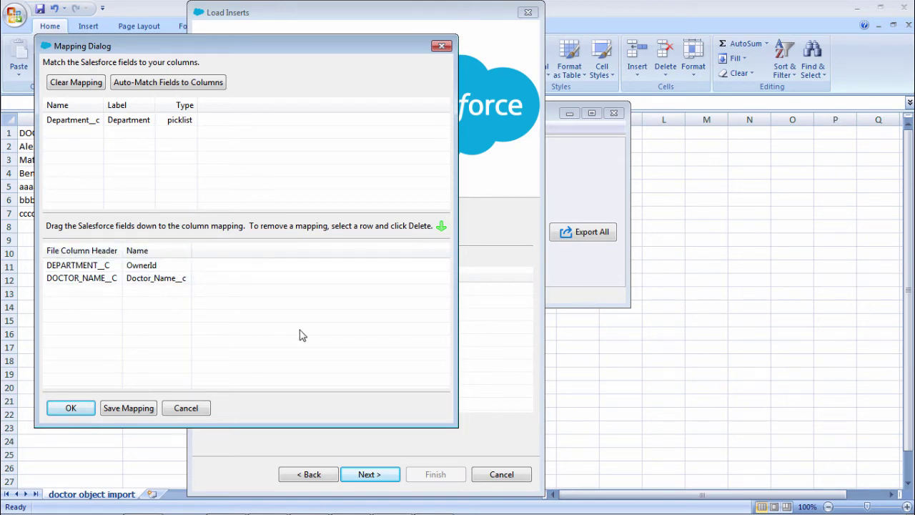
{"action": "left_click", "coordinate": [152, 82]}
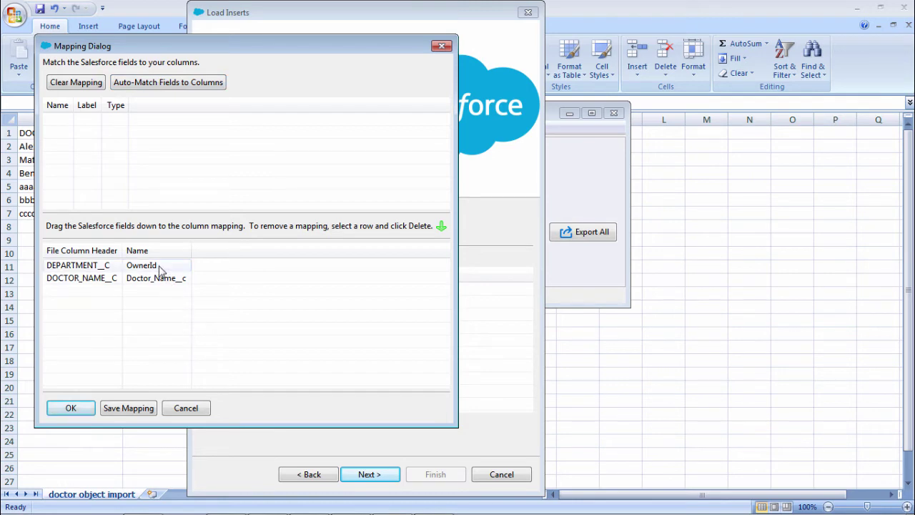
{"action": "left_click", "coordinate": [439, 47]}
Map Department__c to the DEPARTMENT__C column, accept the mapping and continue to the final insert page
{"action": "left_click", "coordinate": [336, 220]}
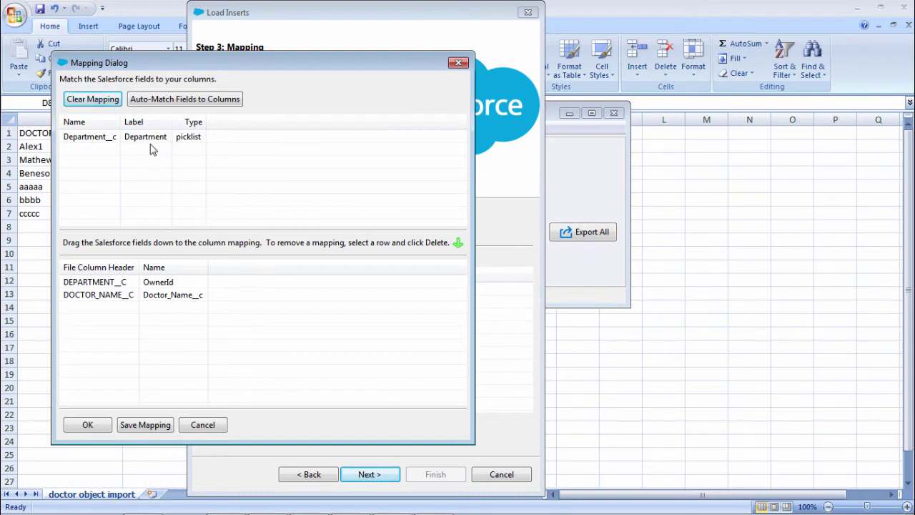
{"action": "left_click_drag", "start_coordinate": [93, 137], "coordinate": [178, 286]}
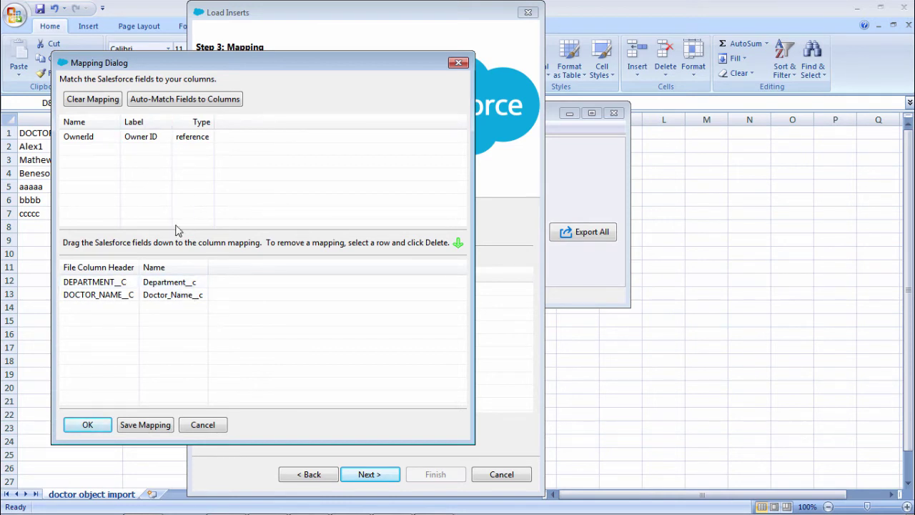
{"action": "left_click", "coordinate": [87, 425]}
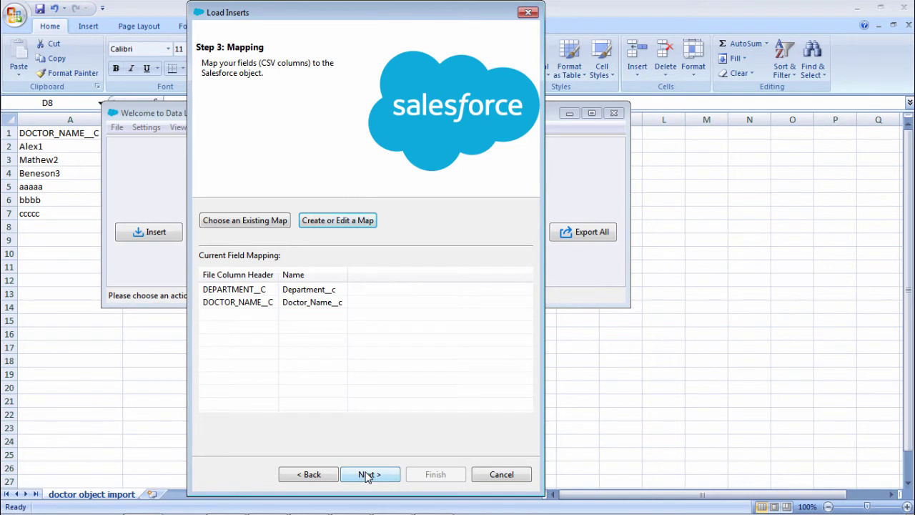
{"action": "left_click", "coordinate": [368, 476]}
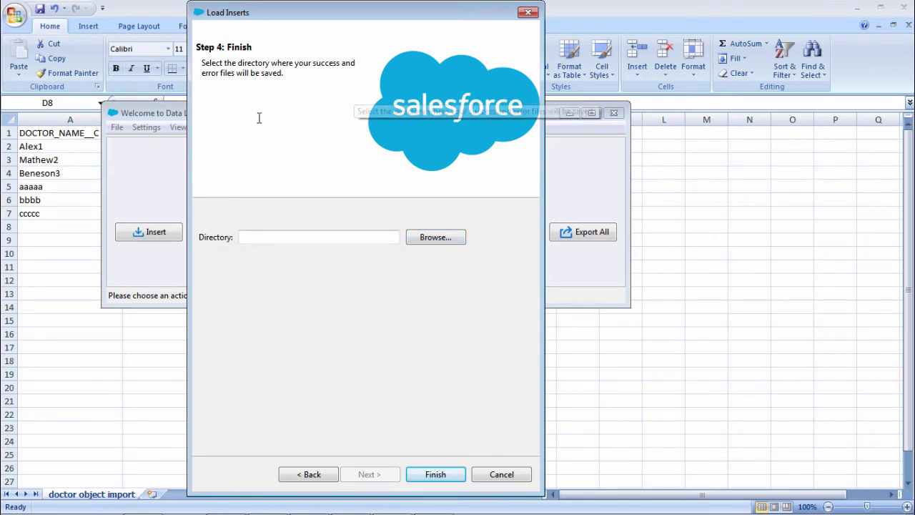
{"action": "left_click", "coordinate": [449, 240]}
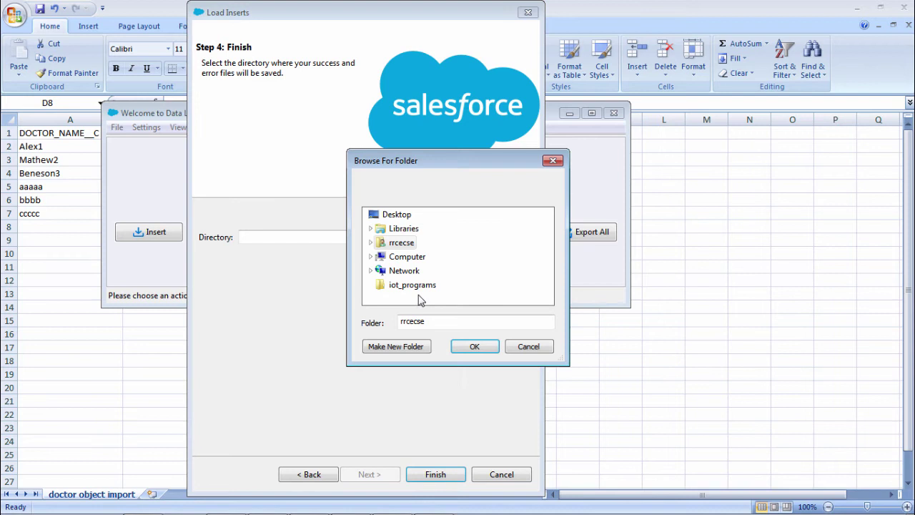
{"action": "left_click_drag", "start_coordinate": [429, 321], "coordinate": [363, 326]}
{"action": "key", "text": "BackSpace"}
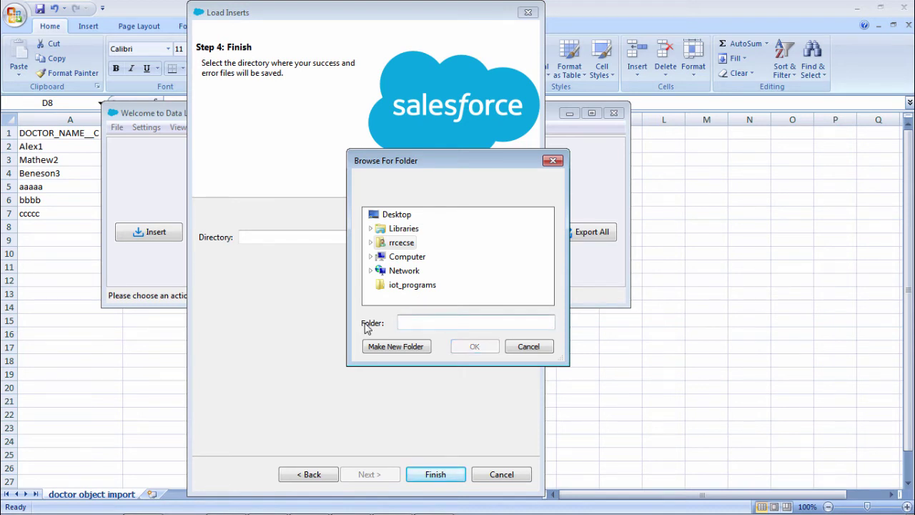
{"action": "left_click", "coordinate": [529, 346]}
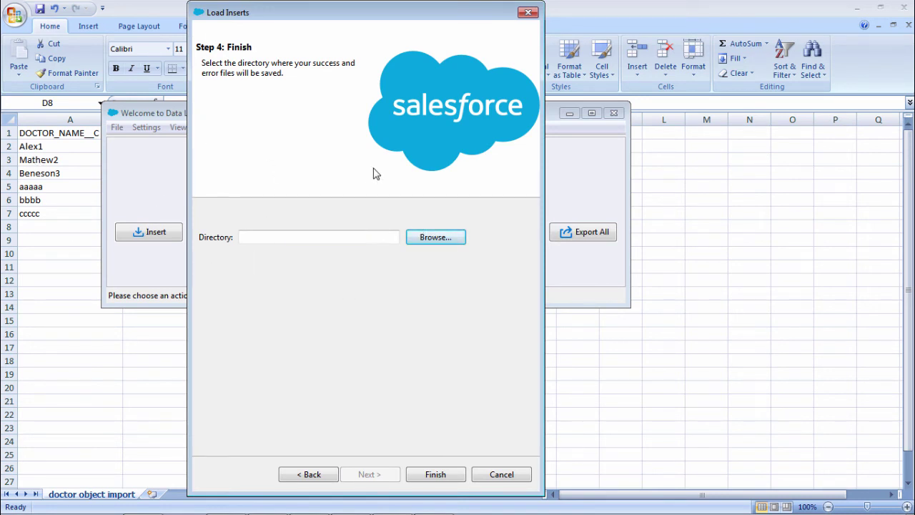
Try finishing the insert with "success file" as the results directory, but decline to proceed
{"action": "left_click", "coordinate": [336, 238]}
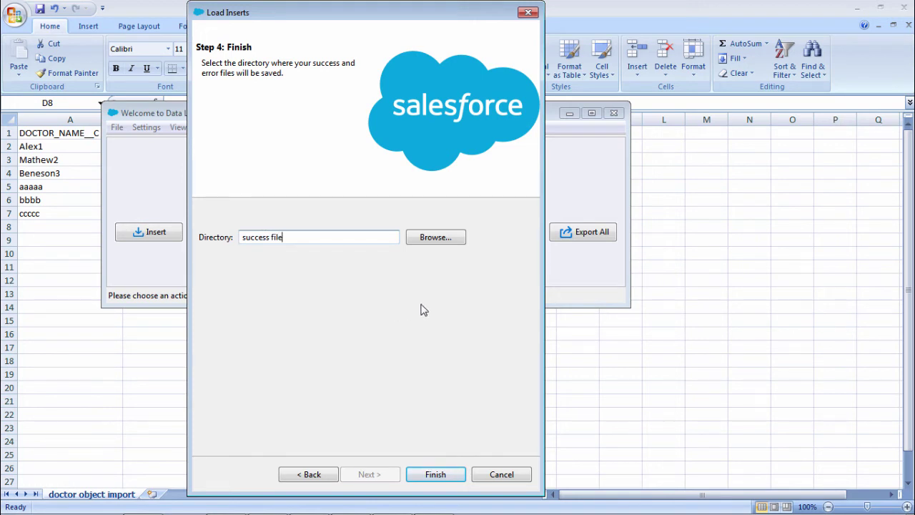
{"action": "left_click", "coordinate": [436, 475]}
{"action": "left_click", "coordinate": [576, 311]}
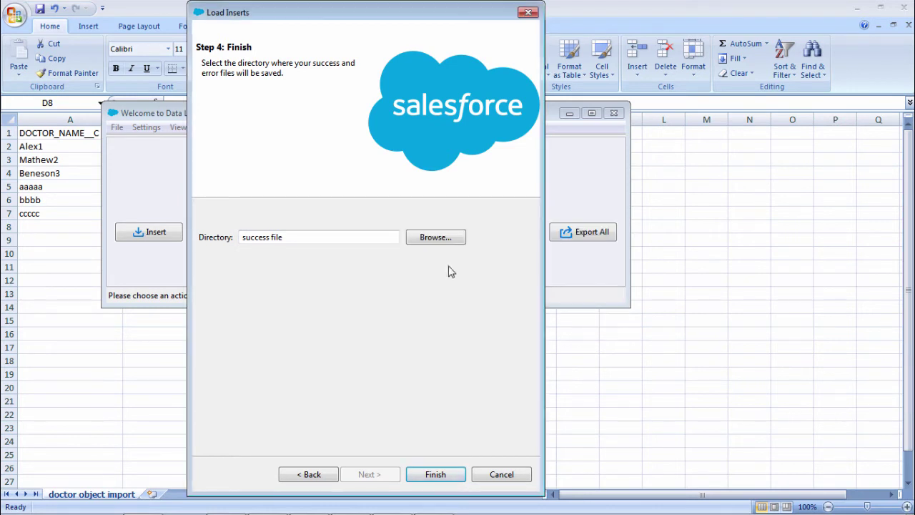
Choose the Desktop folder as the directory for the success and error files
{"action": "left_click", "coordinate": [441, 241]}
{"action": "left_click", "coordinate": [371, 256]}
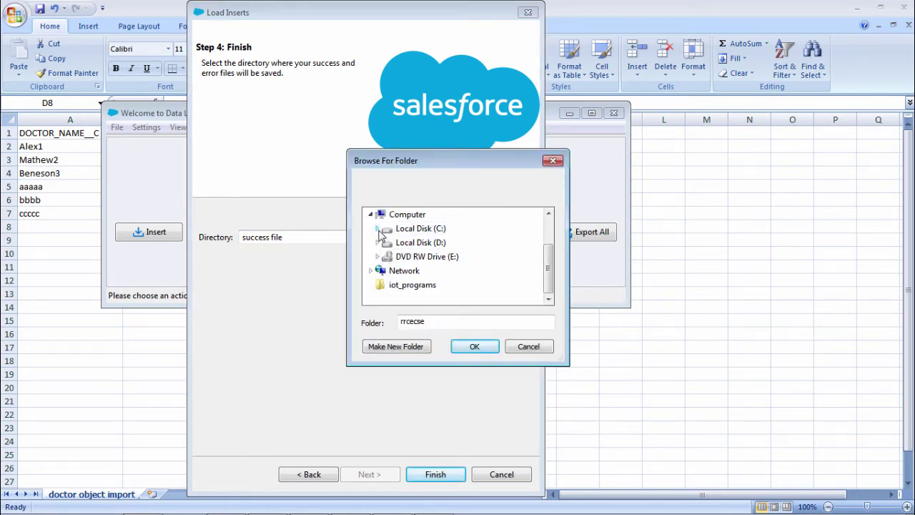
{"action": "left_click", "coordinate": [415, 244]}
{"action": "left_click", "coordinate": [392, 214]}
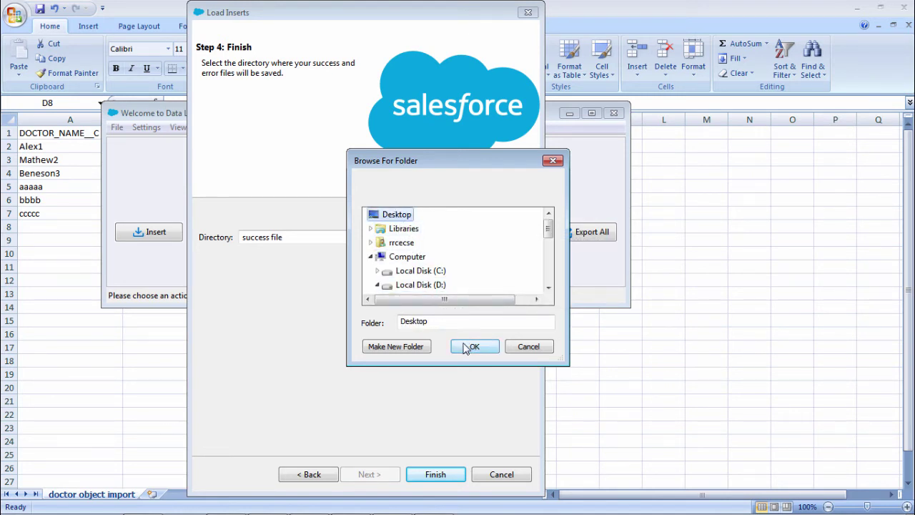
{"action": "left_click", "coordinate": [475, 346]}
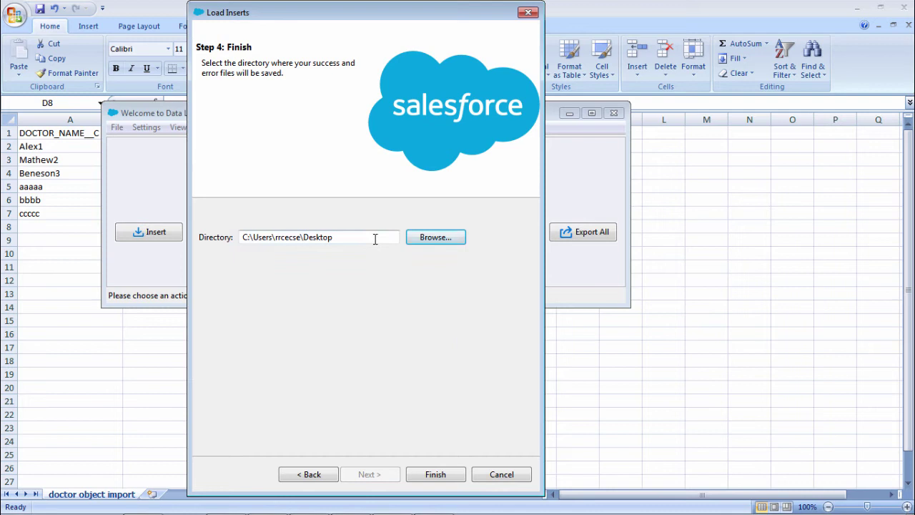
Run the insert of the new doctor records and open the list of successful inserts
{"action": "left_click", "coordinate": [424, 476]}
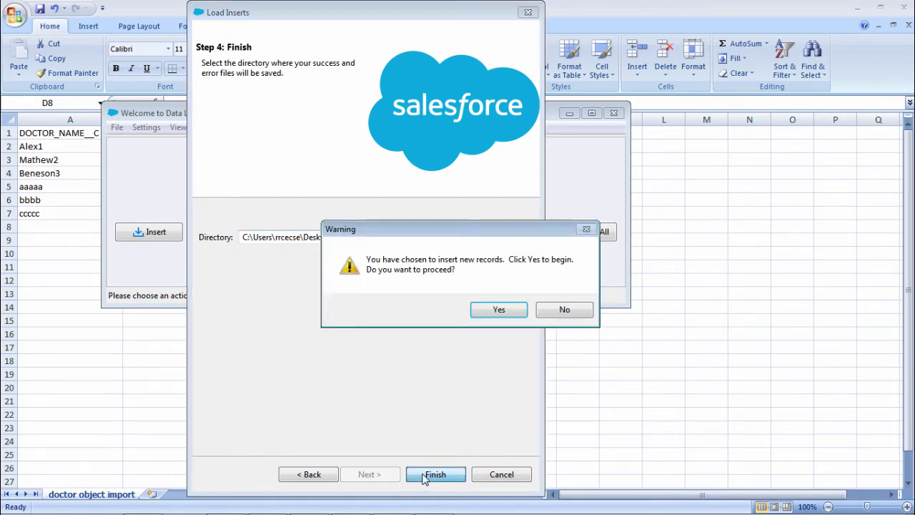
{"action": "left_click", "coordinate": [498, 311]}
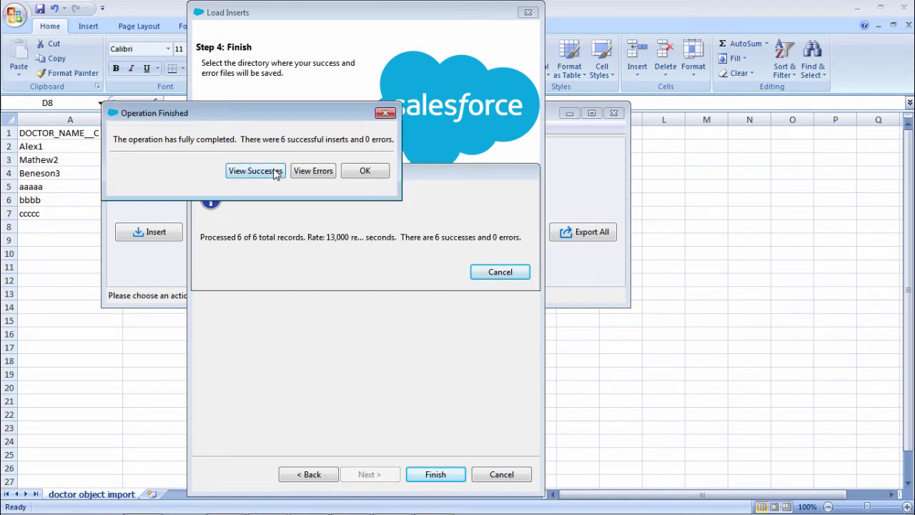
{"action": "left_click", "coordinate": [274, 170]}
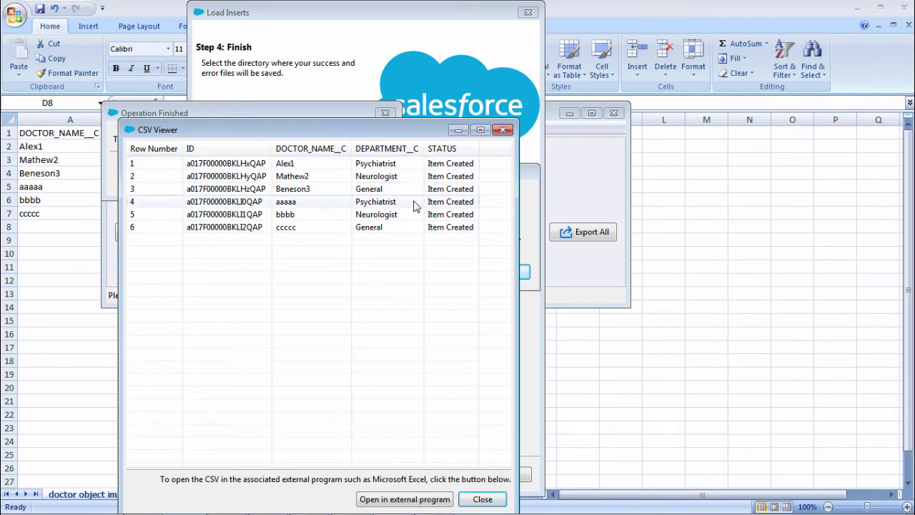
Close the list of successful inserts and dismiss the finished insert operation
{"action": "left_click", "coordinate": [451, 164]}
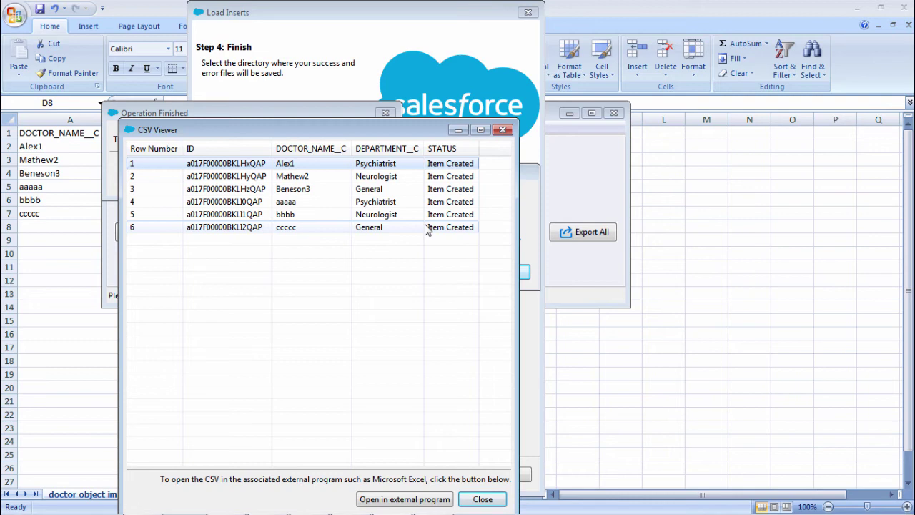
{"action": "left_click", "coordinate": [503, 130]}
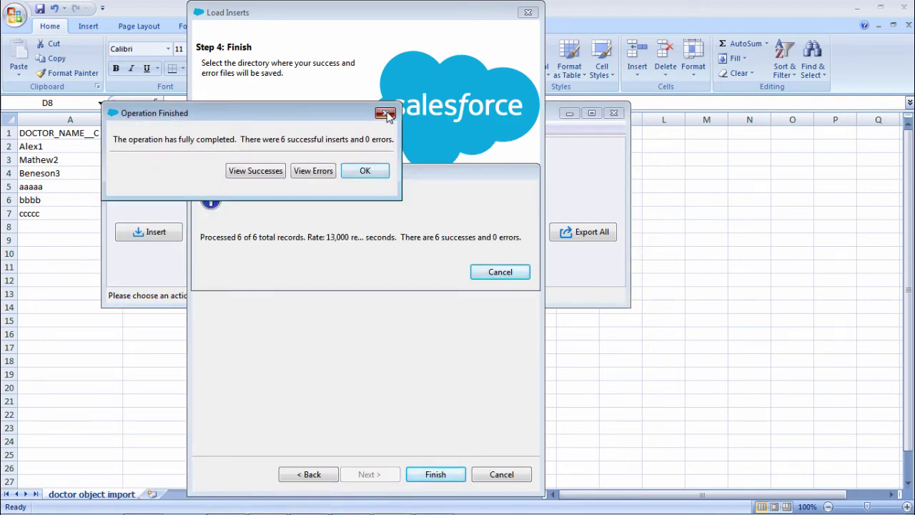
{"action": "left_click", "coordinate": [384, 113]}
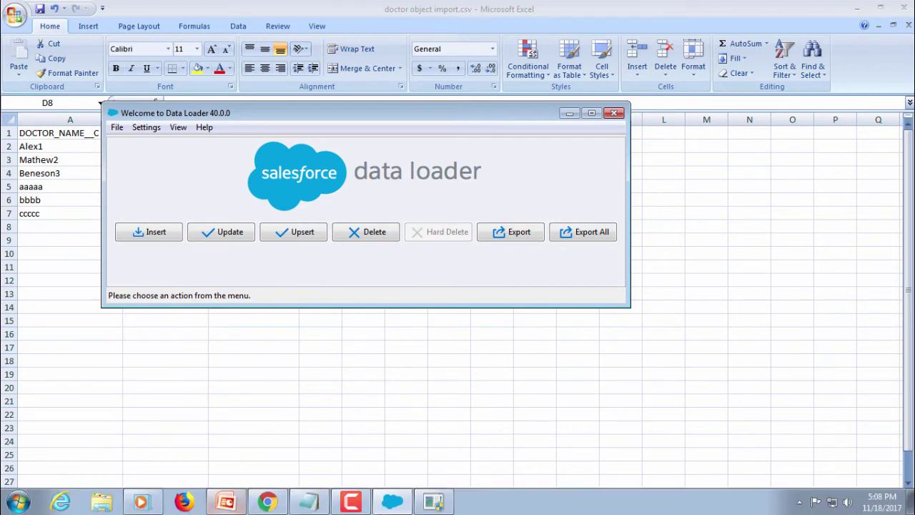
Switch to Salesforce in Chrome and open the Doctors page of the Hospital Management app
{"action": "left_click", "coordinate": [260, 506]}
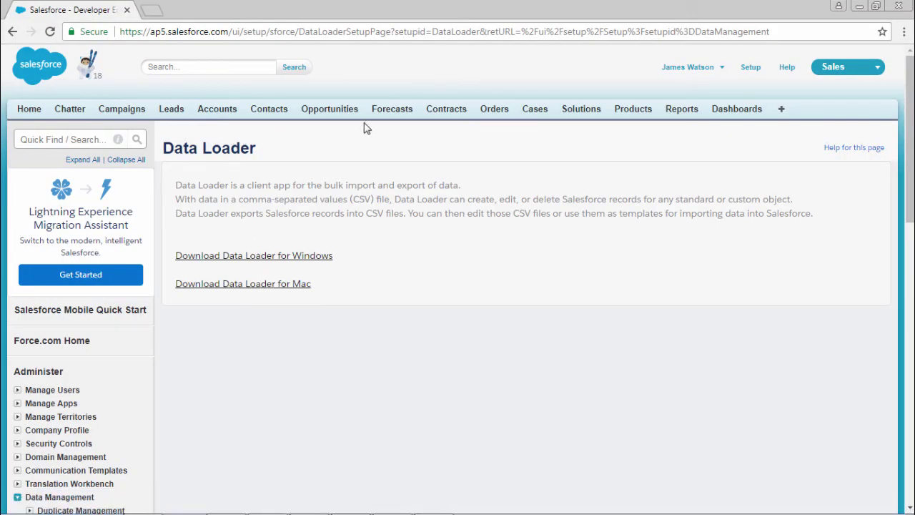
{"action": "left_click", "coordinate": [847, 77]}
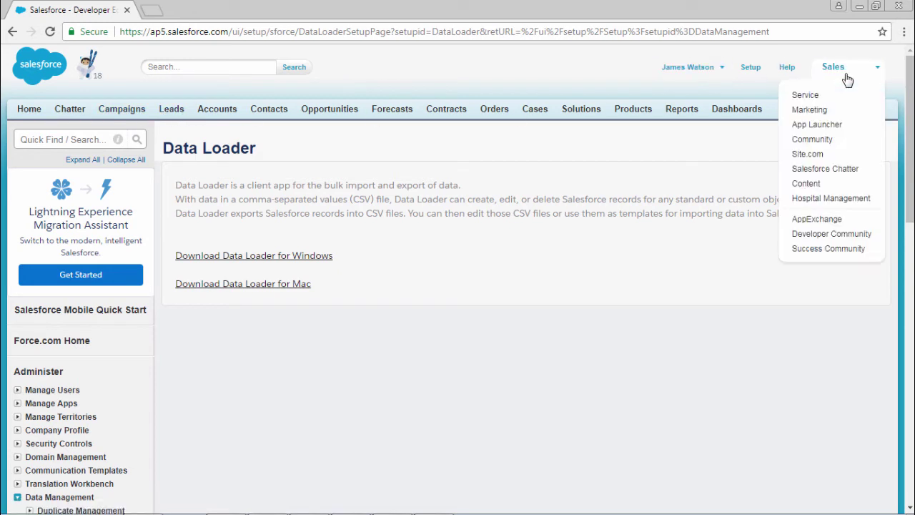
{"action": "left_click", "coordinate": [816, 203]}
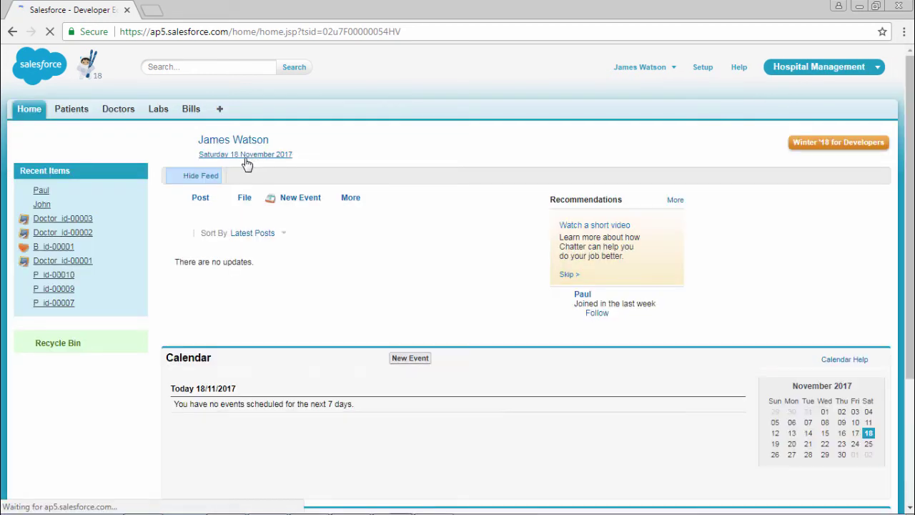
{"action": "left_click", "coordinate": [118, 109]}
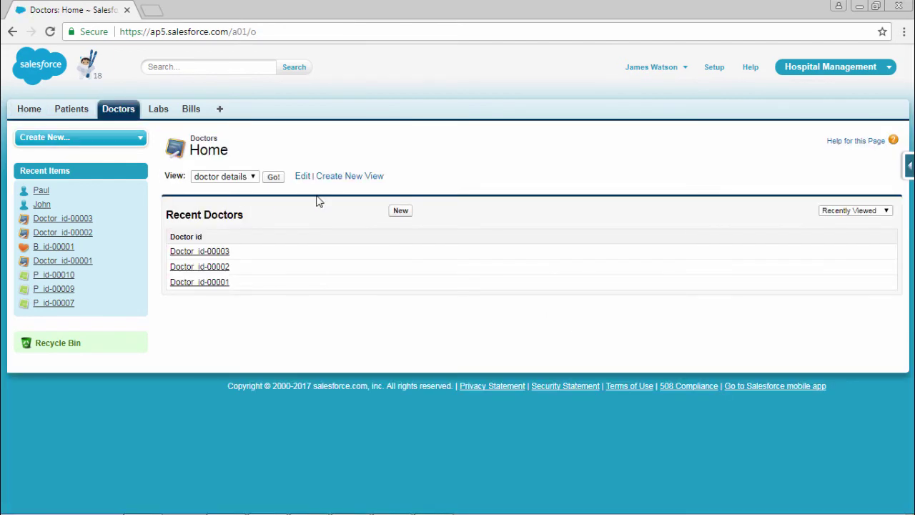
List the doctor records in the All view, followed by the doctor details view, to check the inserted doctors
{"action": "left_click", "coordinate": [254, 179]}
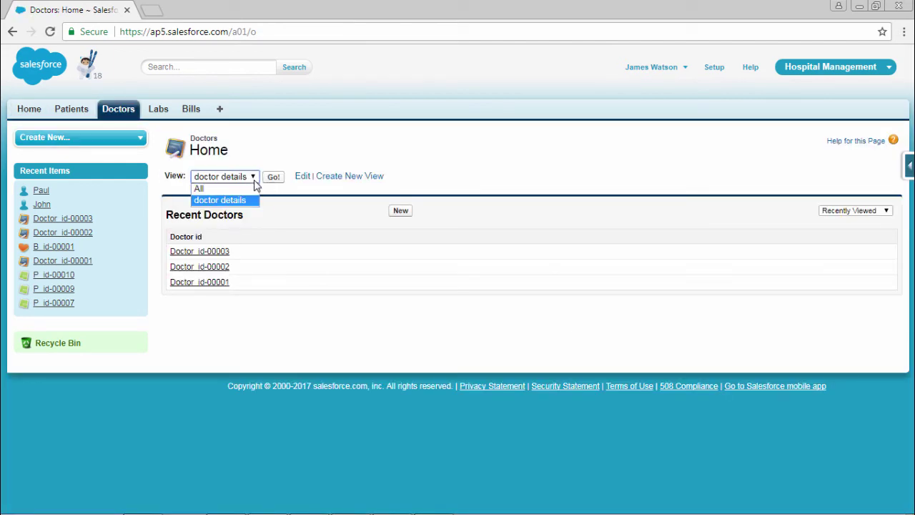
{"action": "left_click", "coordinate": [253, 188]}
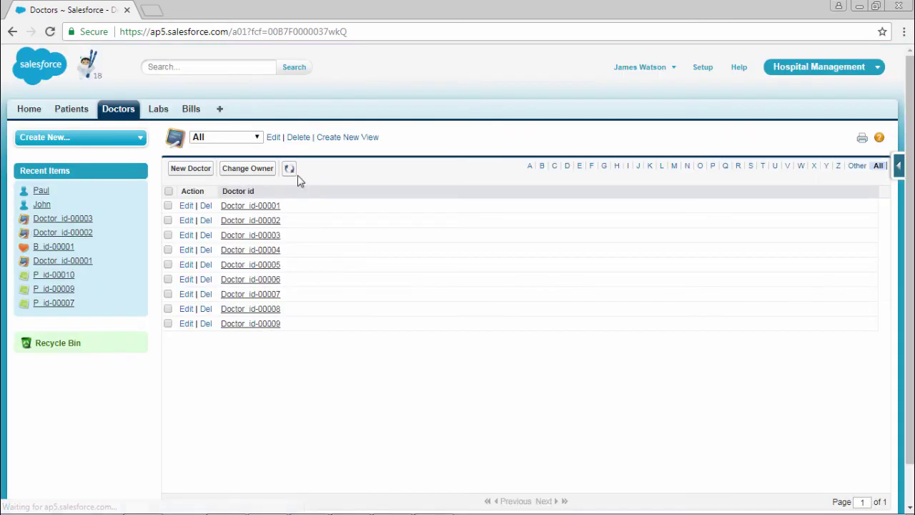
{"action": "left_click", "coordinate": [225, 140]}
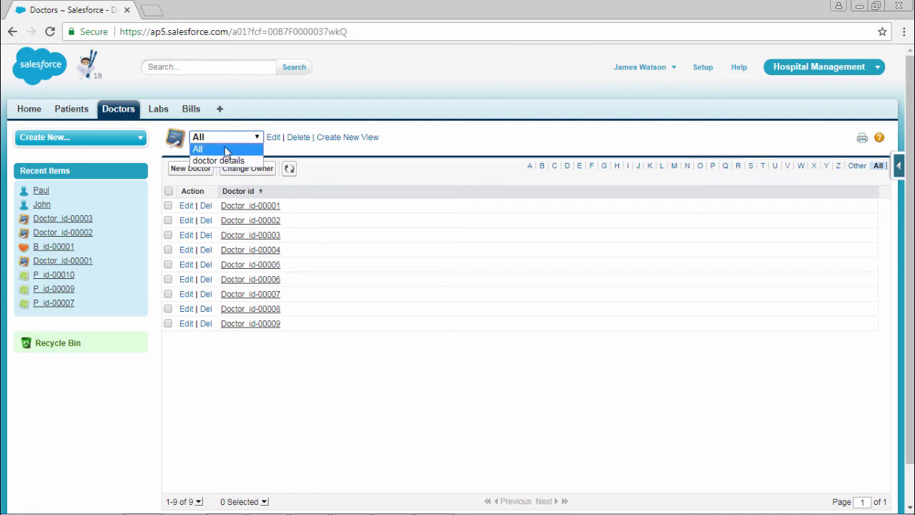
{"action": "left_click", "coordinate": [228, 163]}
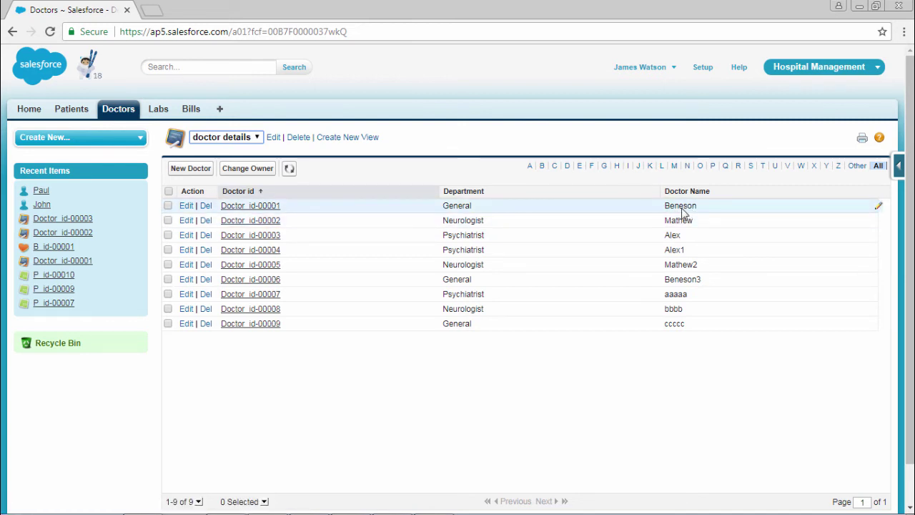
Switch to doctor object extract.csv in Excel and widen the ID and NAME columns
{"action": "left_click", "coordinate": [858, 10]}
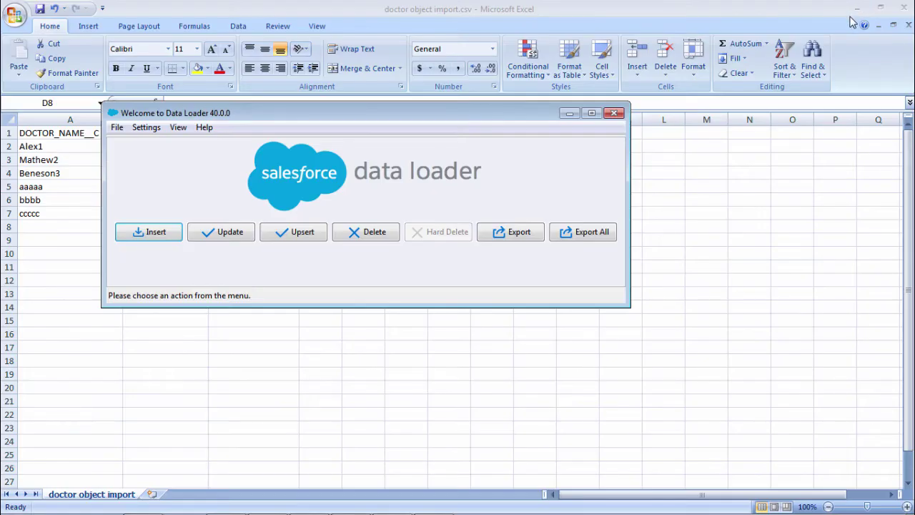
{"action": "key", "text": "alt+Tab"}
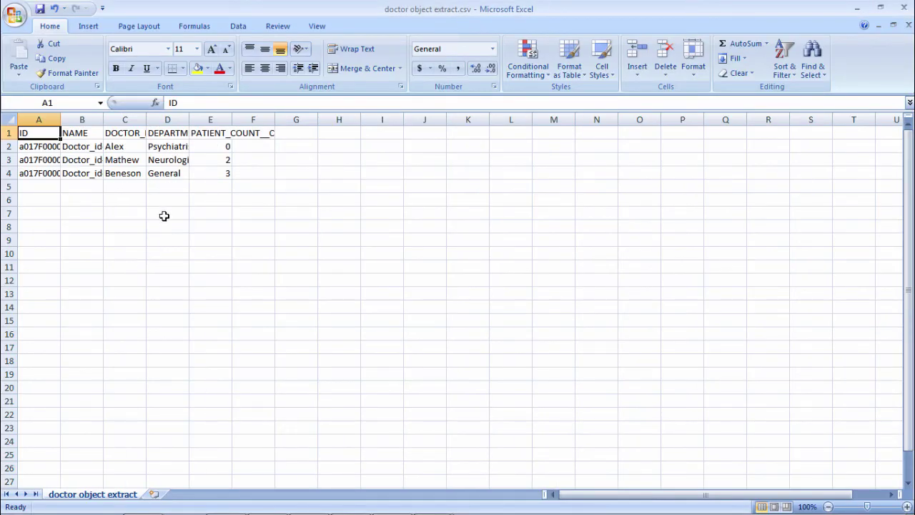
{"action": "left_click_drag", "start_coordinate": [60, 120], "coordinate": [144, 119]}
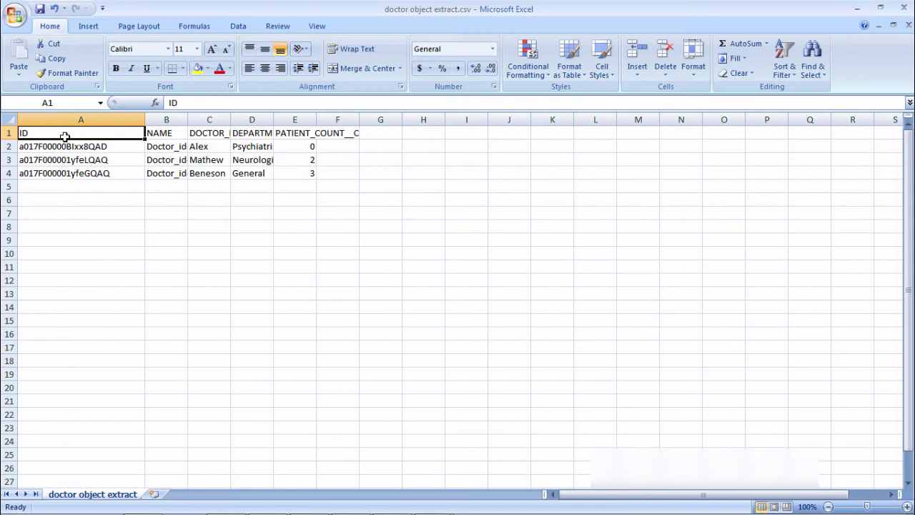
{"action": "left_click", "coordinate": [47, 145]}
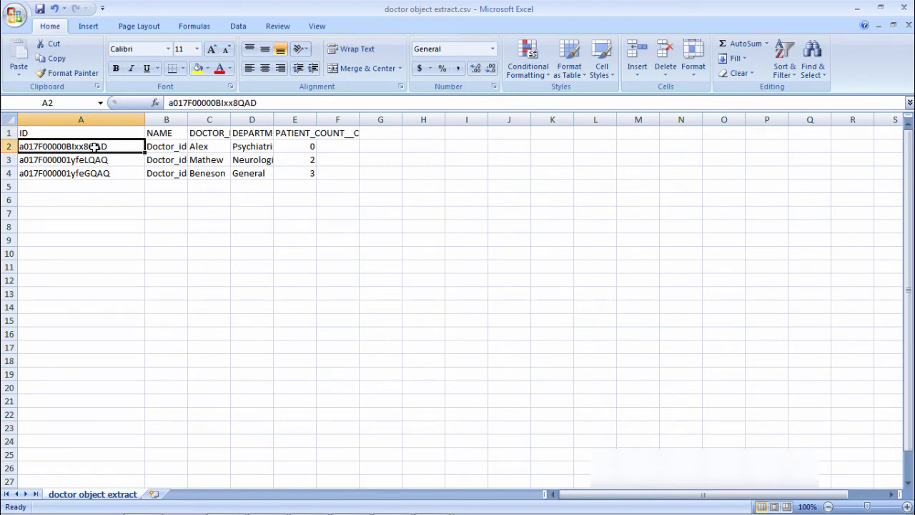
{"action": "left_click_drag", "start_coordinate": [193, 119], "coordinate": [214, 119]}
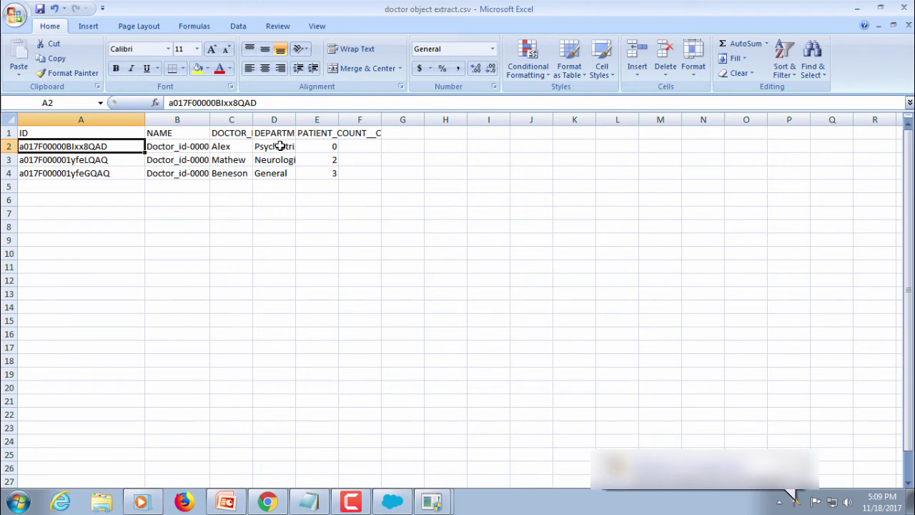
Replace the doctor name in cell C4 with a different first name and save doctor object extract.csv
{"action": "left_click", "coordinate": [232, 173]}
{"action": "double_click", "coordinate": [247, 173]}
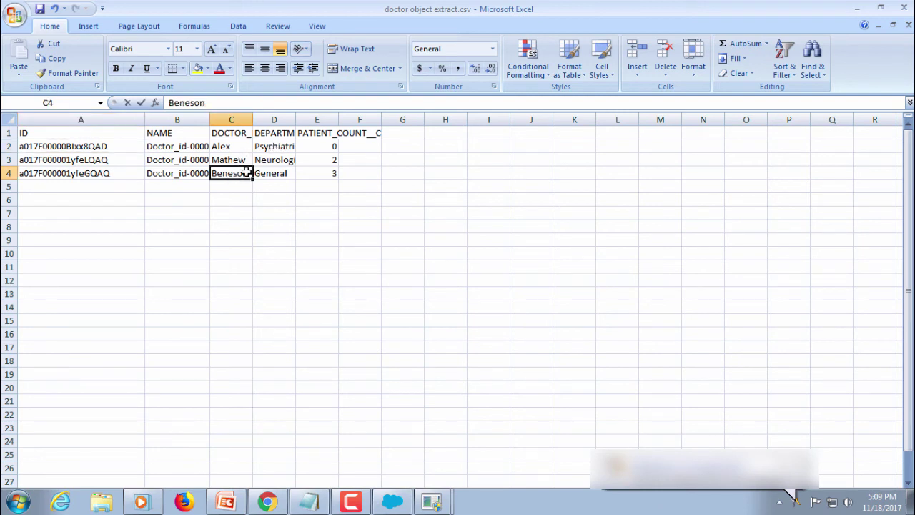
{"action": "left_click_drag", "start_coordinate": [247, 172], "coordinate": [212, 173]}
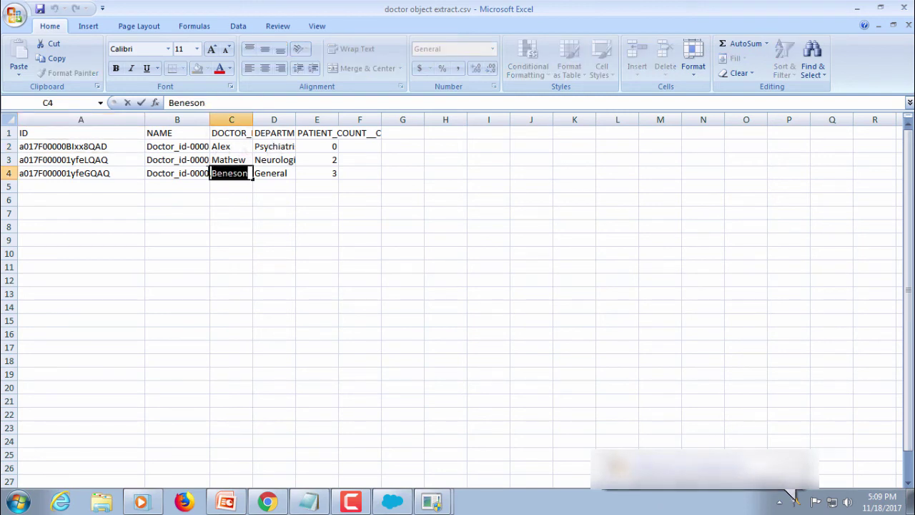
{"action": "type", "text": "J"}
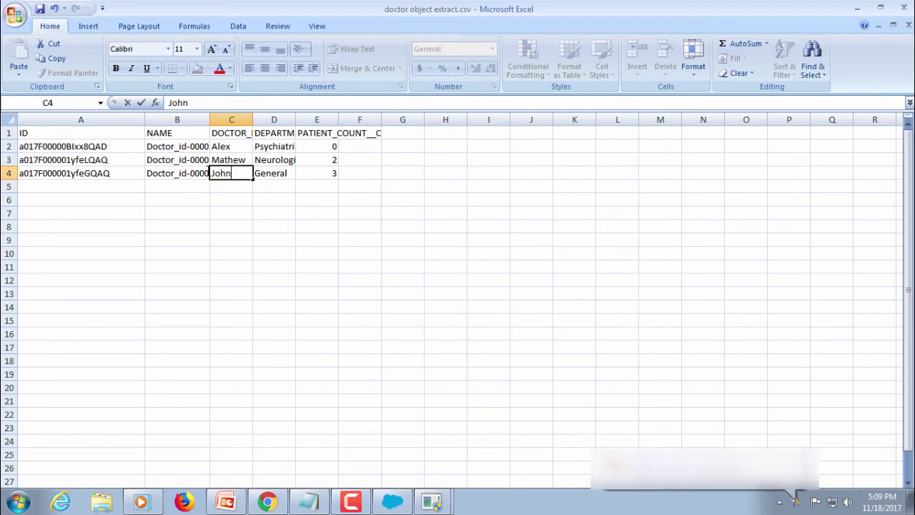
{"action": "type", "text": "ohn"}
{"action": "left_click", "coordinate": [204, 278]}
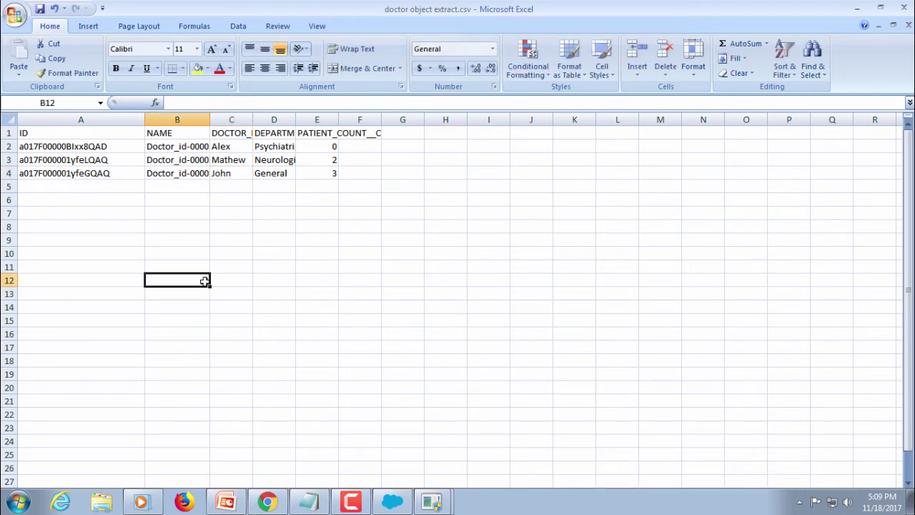
{"action": "key", "text": "ctrl+s"}
{"action": "left_click", "coordinate": [407, 310]}
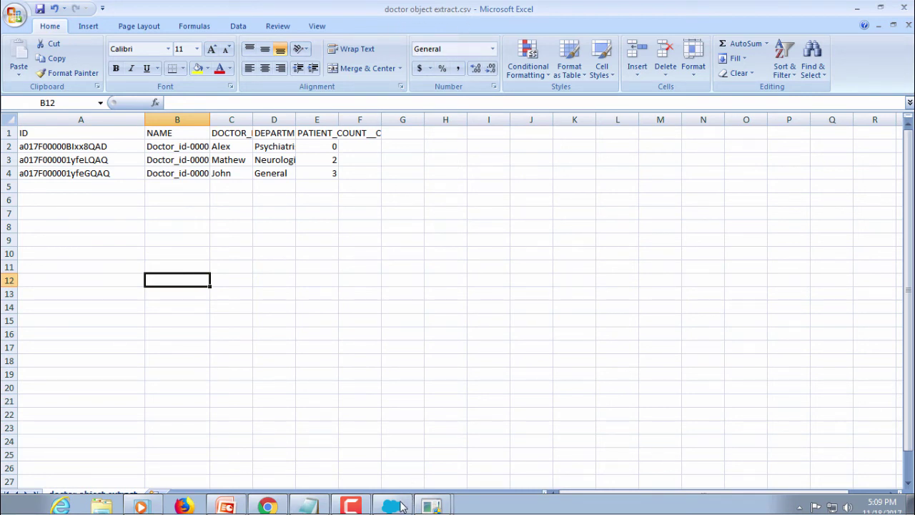
Switch to Data Loader and start an Update operation on the Doctor (Doctor__c) object
{"action": "key", "text": "alt+Tab"}
{"action": "key", "text": "alt+Tab"}
{"action": "key", "text": "alt+Tab"}
{"action": "key", "text": "alt+Tab"}
{"action": "key", "text": "alt+Tab"}
{"action": "key", "text": "alt+Tab"}
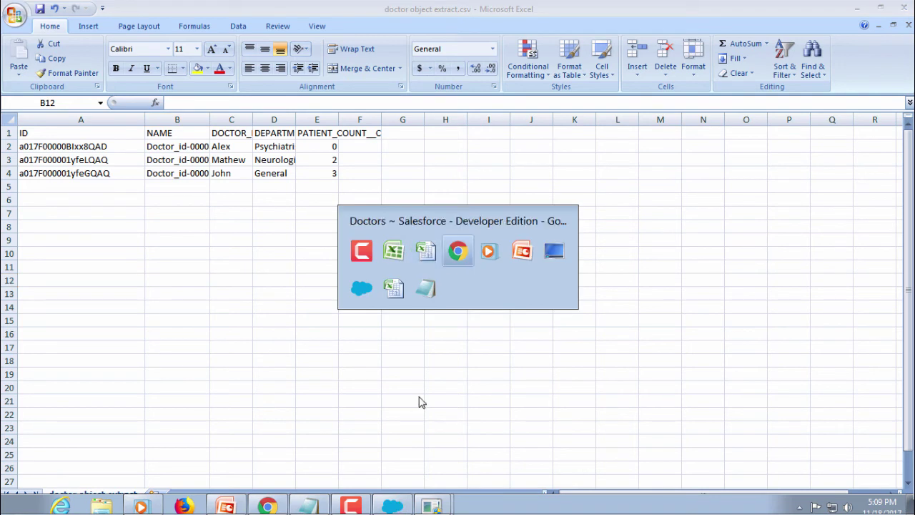
{"action": "key", "text": "alt+Tab"}
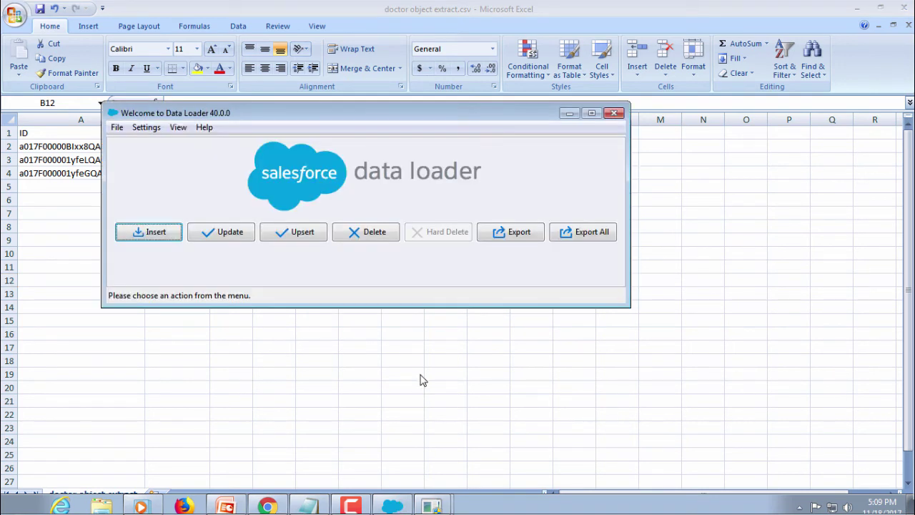
{"action": "left_click", "coordinate": [234, 236]}
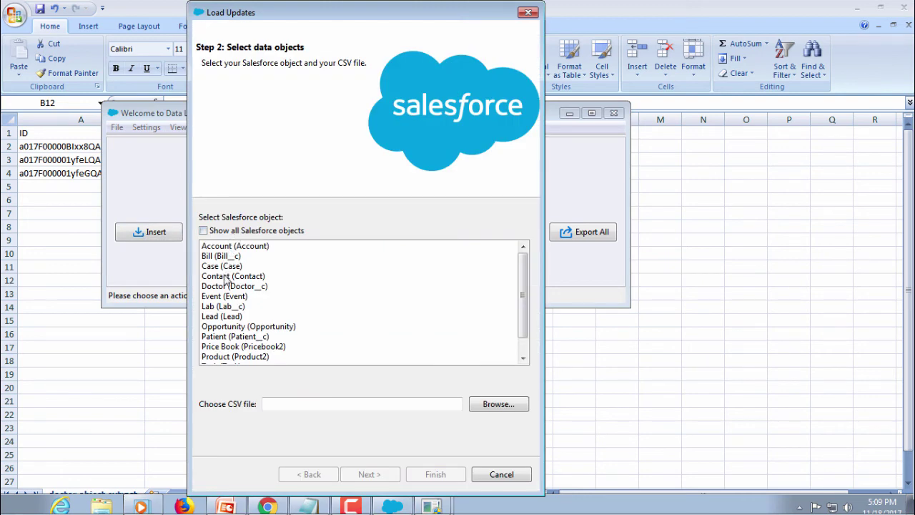
{"action": "left_click", "coordinate": [226, 288]}
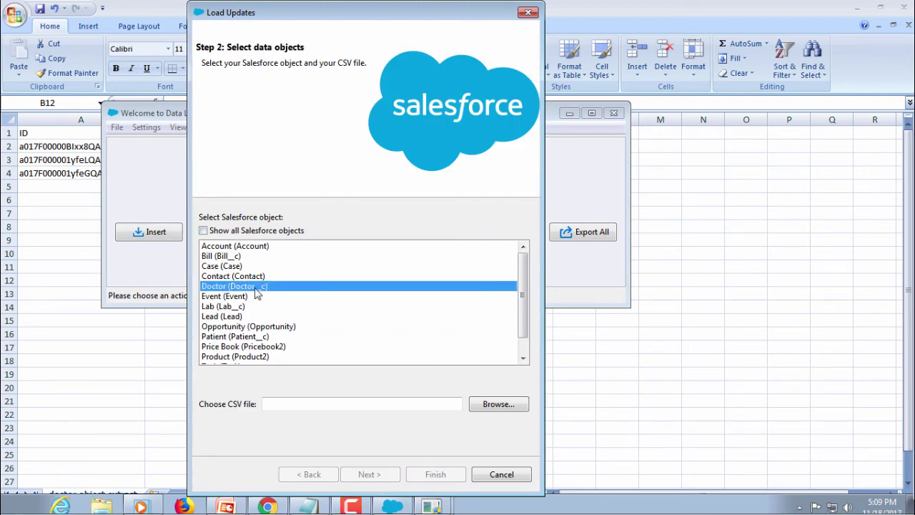
Load doctor object extract.csv from the Desktop as the update's CSV file and continue to the mapping page
{"action": "left_click", "coordinate": [509, 412]}
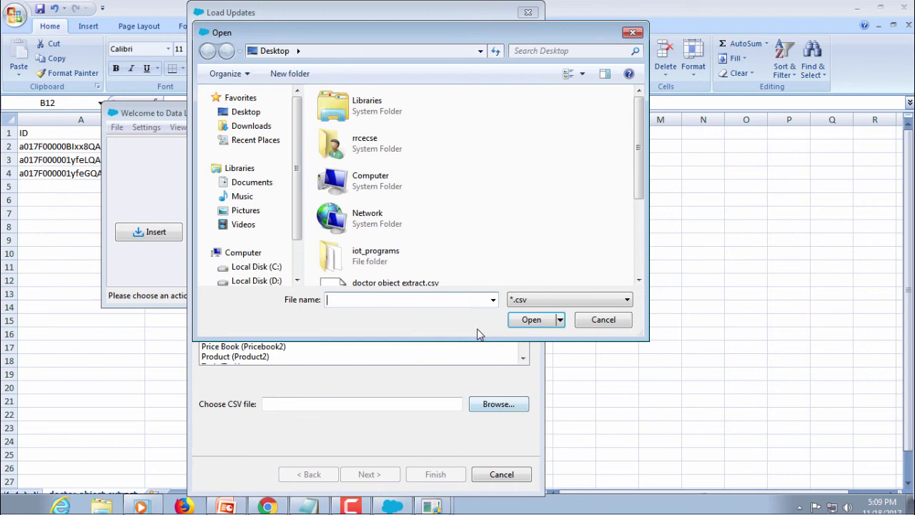
{"action": "left_click", "coordinate": [386, 283]}
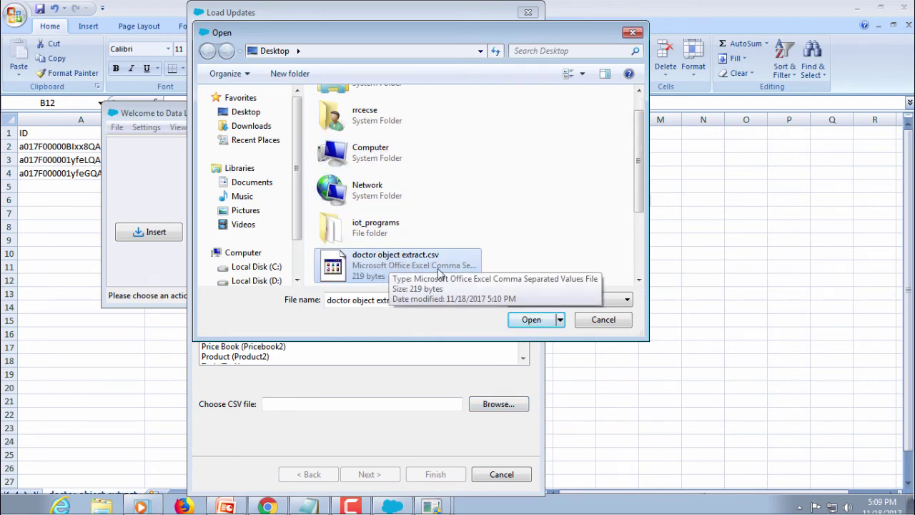
{"action": "left_click", "coordinate": [529, 319]}
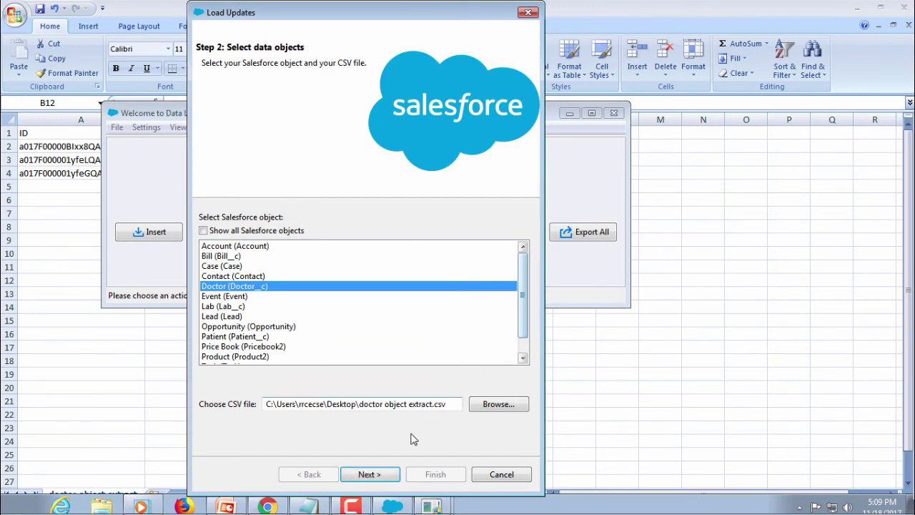
{"action": "left_click", "coordinate": [377, 475]}
{"action": "left_click", "coordinate": [300, 115]}
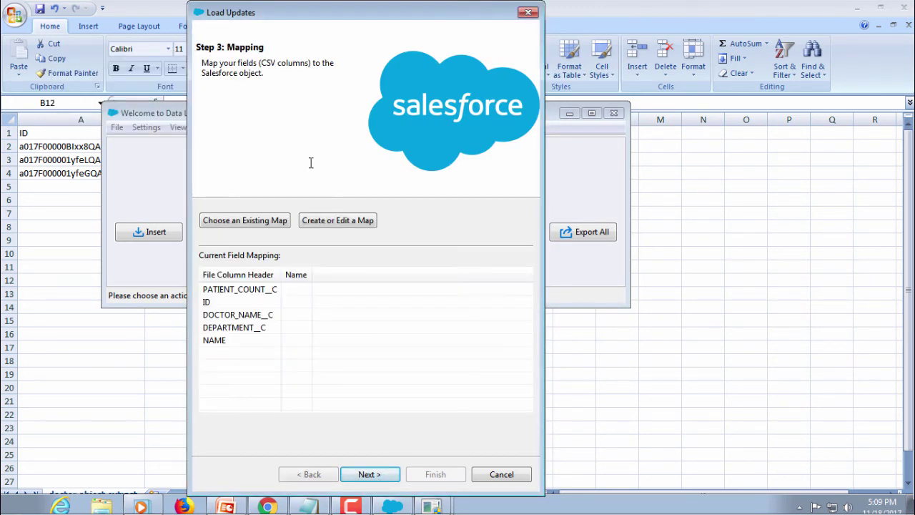
Create a mapping for the update by auto-matching the Salesforce fields to the CSV columns, and accept it
{"action": "left_click", "coordinate": [334, 222]}
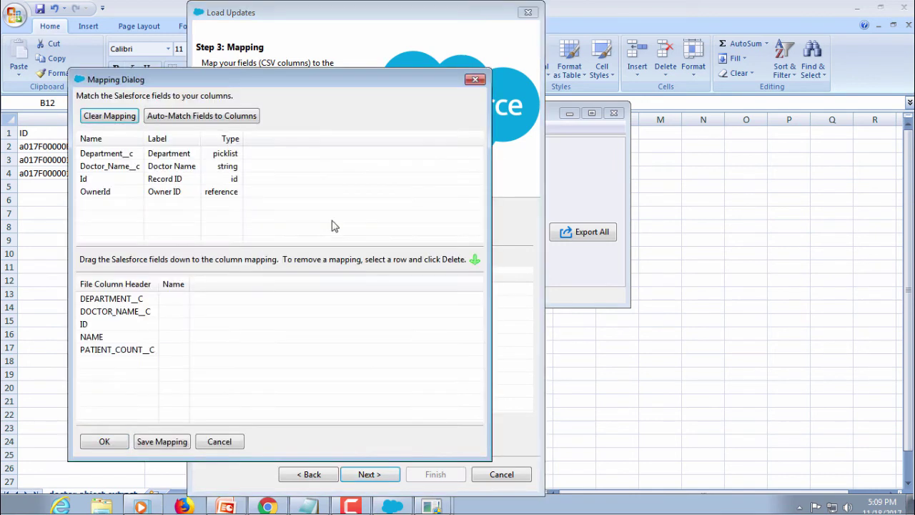
{"action": "left_click", "coordinate": [183, 121]}
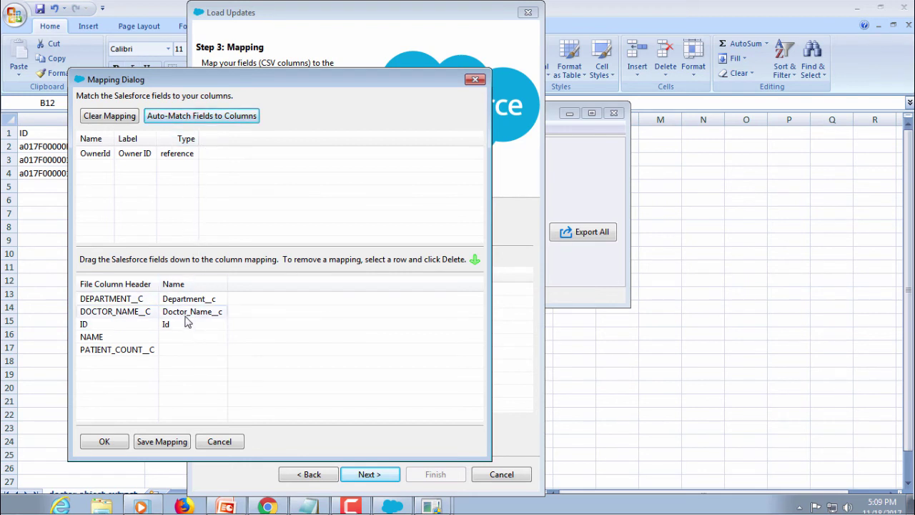
{"action": "left_click_drag", "start_coordinate": [155, 283], "coordinate": [222, 284]}
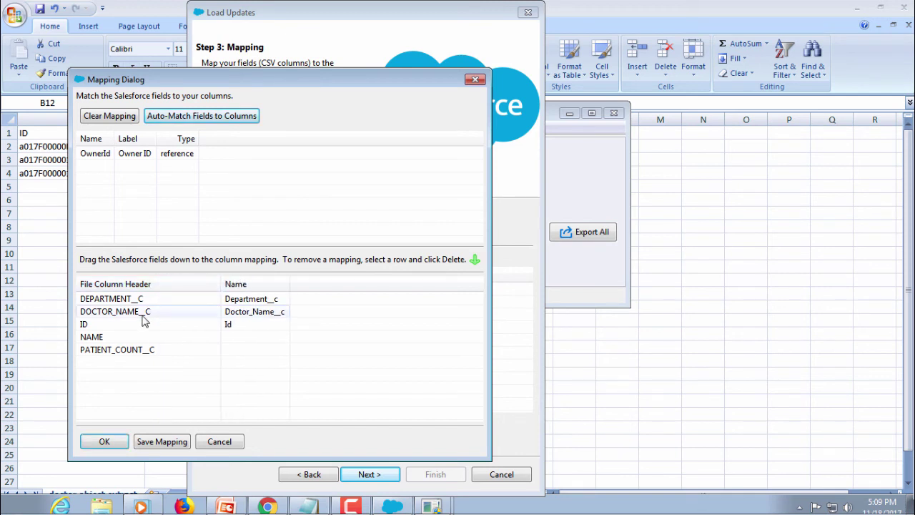
{"action": "left_click", "coordinate": [117, 442]}
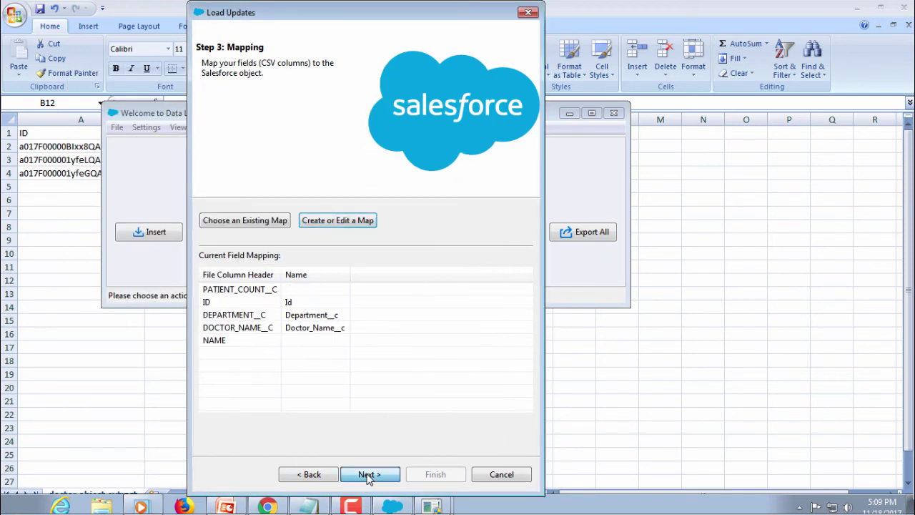
Run the Doctor update with the Desktop as the directory for success and error files, and confirm updating existing records
{"action": "left_click", "coordinate": [367, 475]}
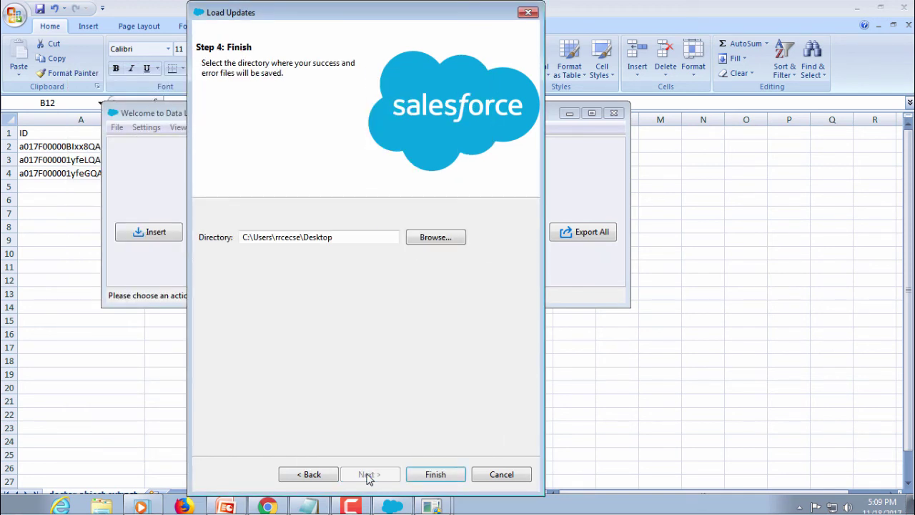
{"action": "left_click", "coordinate": [433, 475]}
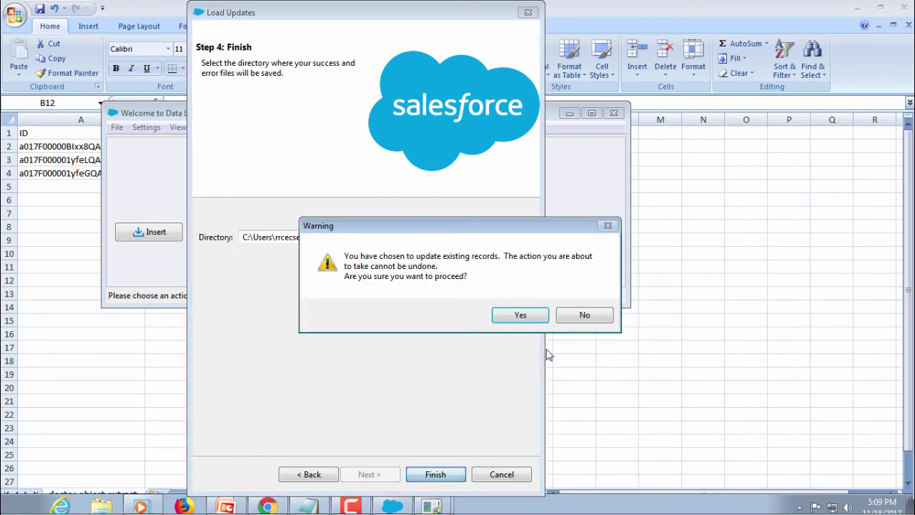
{"action": "left_click", "coordinate": [525, 318]}
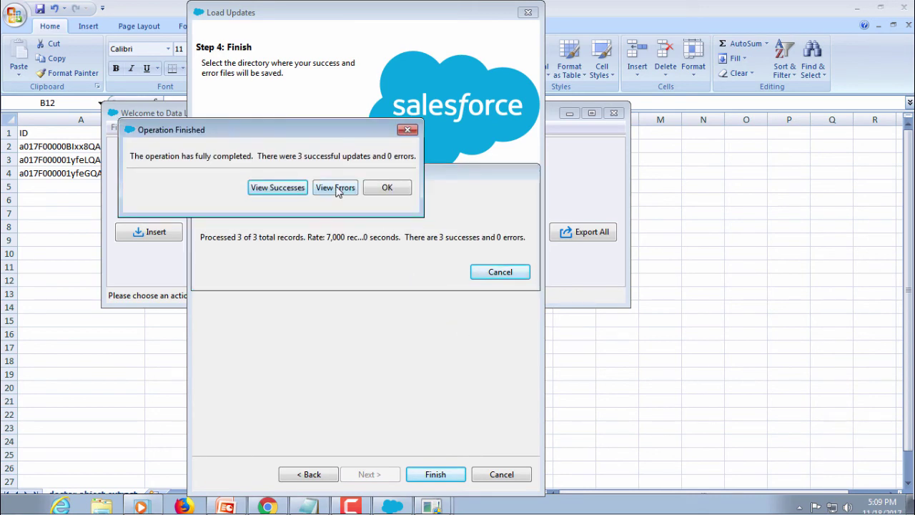
Review the update's error and success files, including the STATUS column, and close the operation summary
{"action": "left_click", "coordinate": [336, 189]}
{"action": "left_click", "coordinate": [376, 397]}
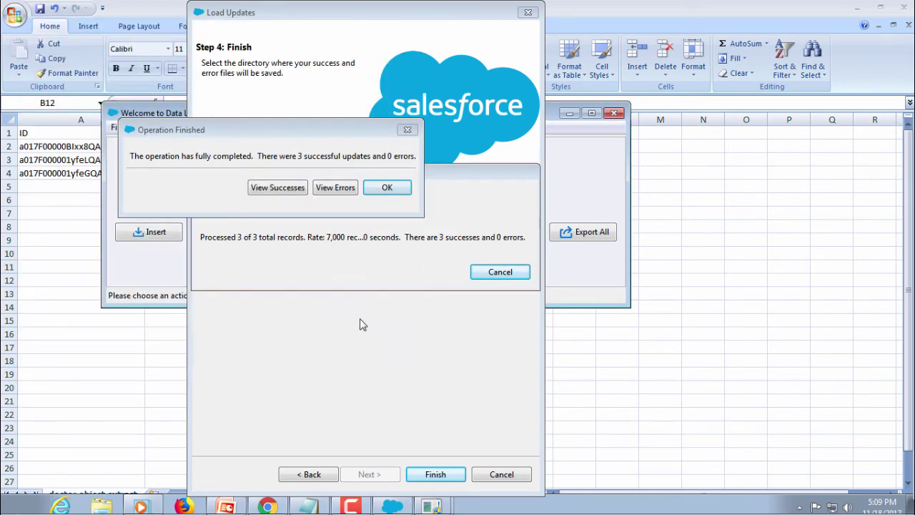
{"action": "left_click", "coordinate": [298, 189]}
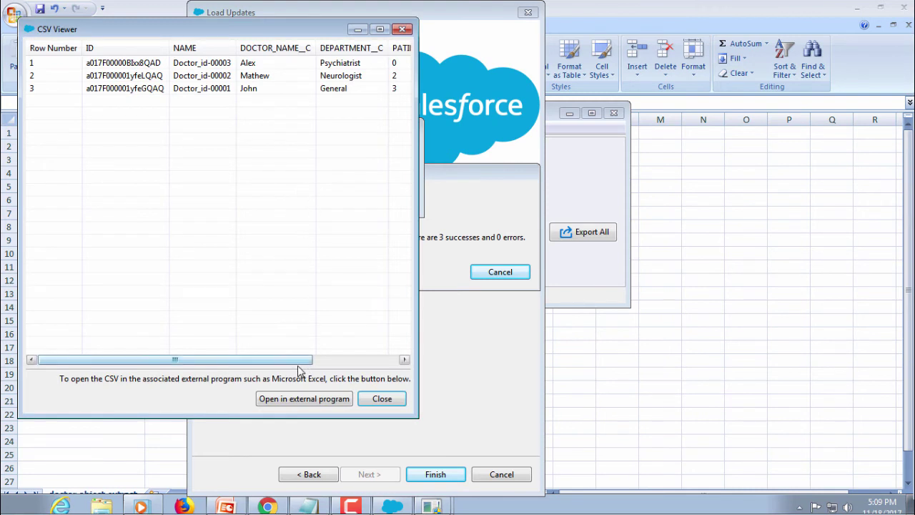
{"action": "left_click_drag", "start_coordinate": [291, 361], "coordinate": [395, 361]}
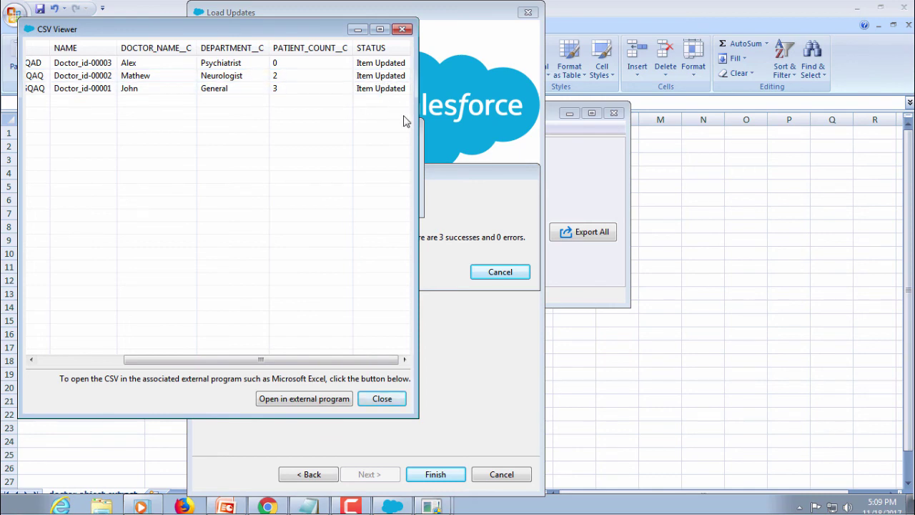
{"action": "left_click", "coordinate": [402, 28]}
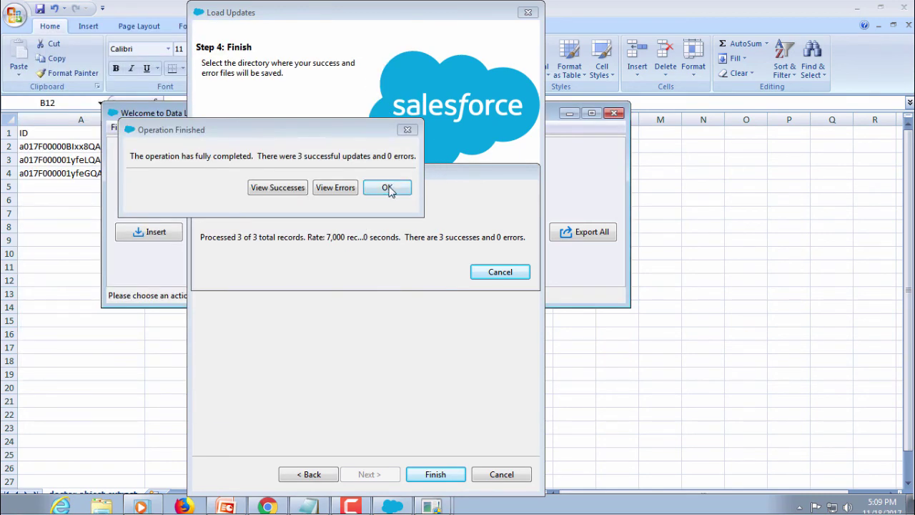
{"action": "left_click", "coordinate": [389, 187]}
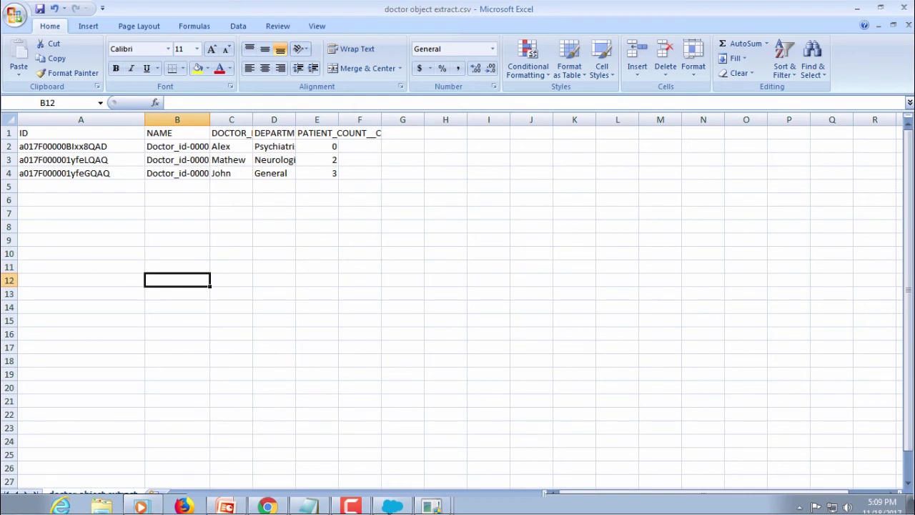
Switch to Salesforce in Chrome, reload the Doctors list and show the doctor details view to check the updated name
{"action": "left_click", "coordinate": [392, 506]}
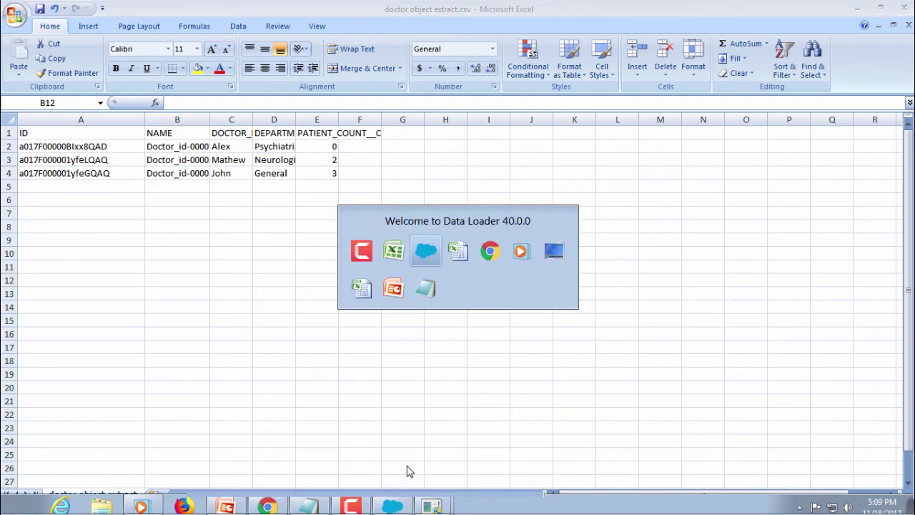
{"action": "key", "text": "alt+Tab"}
{"action": "key", "text": "alt+Tab"}
{"action": "key", "text": "alt+Tab"}
{"action": "key", "text": "alt+Tab"}
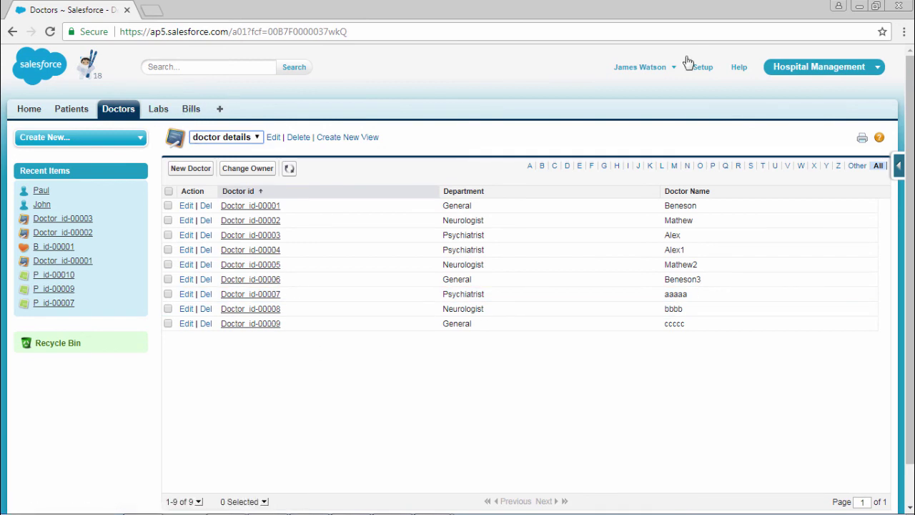
{"action": "left_click", "coordinate": [57, 31]}
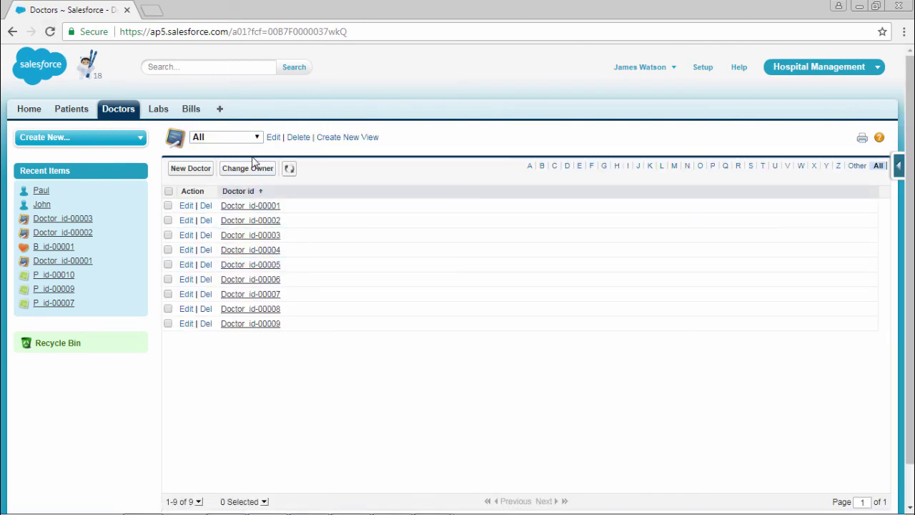
{"action": "left_click", "coordinate": [243, 137]}
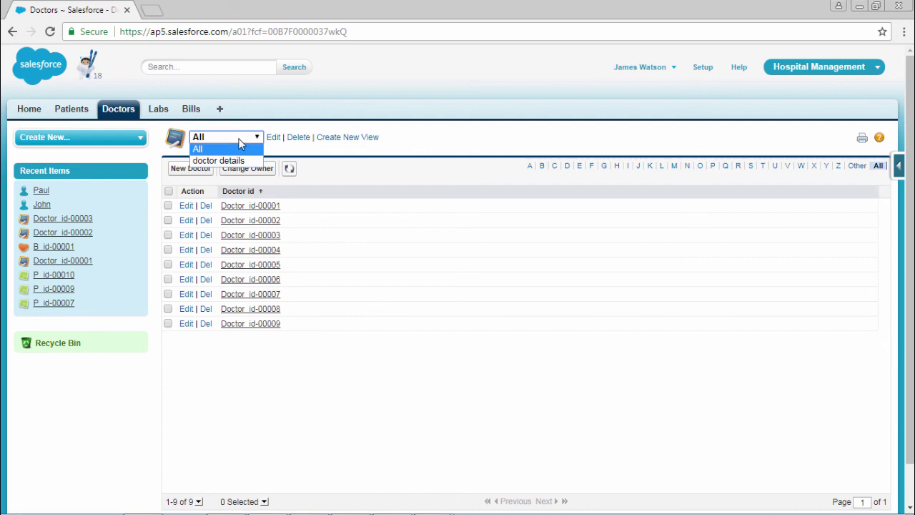
{"action": "left_click", "coordinate": [218, 156]}
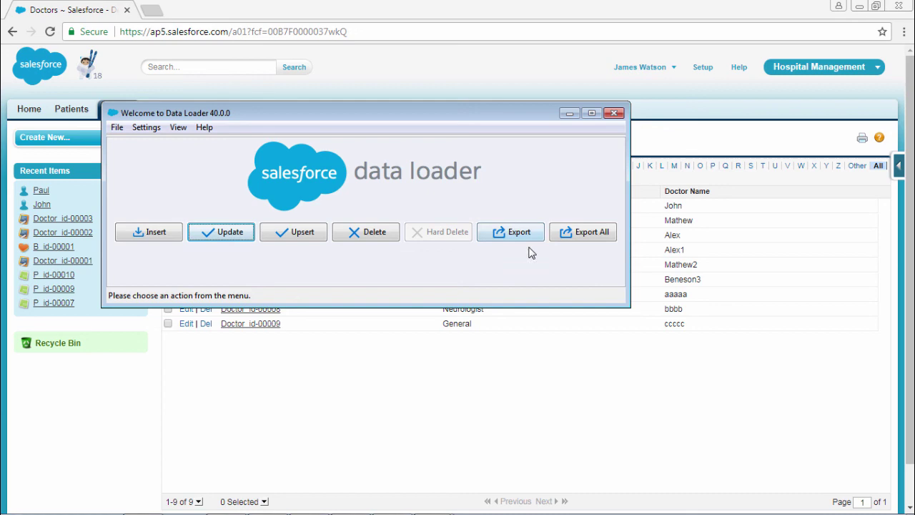
{"action": "left_click_drag", "start_coordinate": [417, 117], "coordinate": [580, 205]}
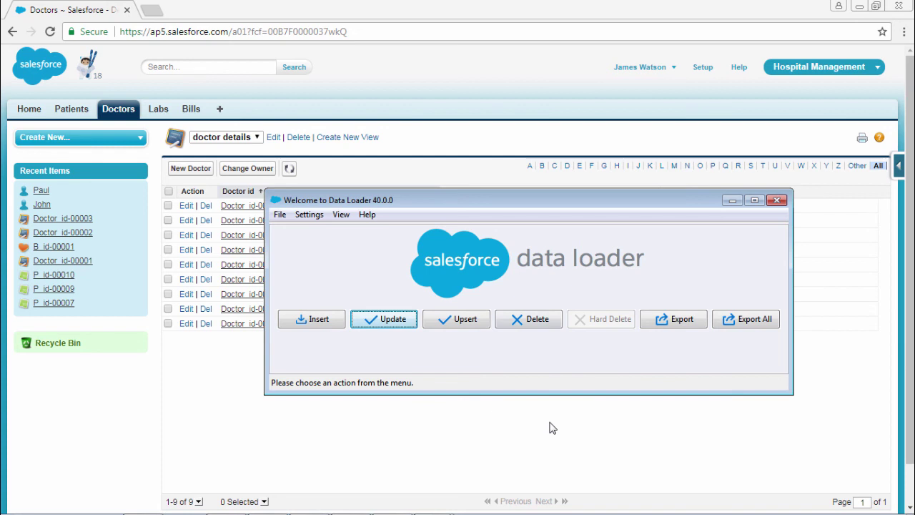
{"action": "left_click_drag", "start_coordinate": [566, 200], "coordinate": [508, 228]}
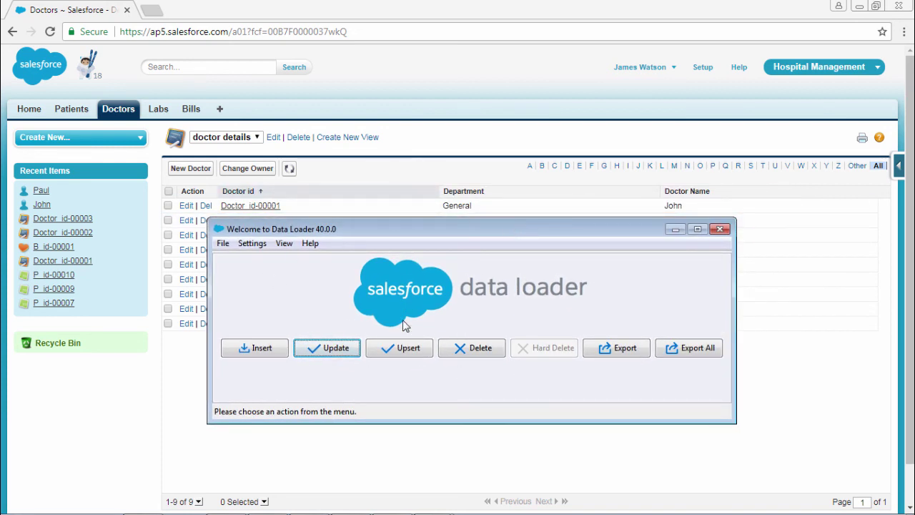
{"action": "left_click_drag", "start_coordinate": [404, 223], "coordinate": [392, 186]}
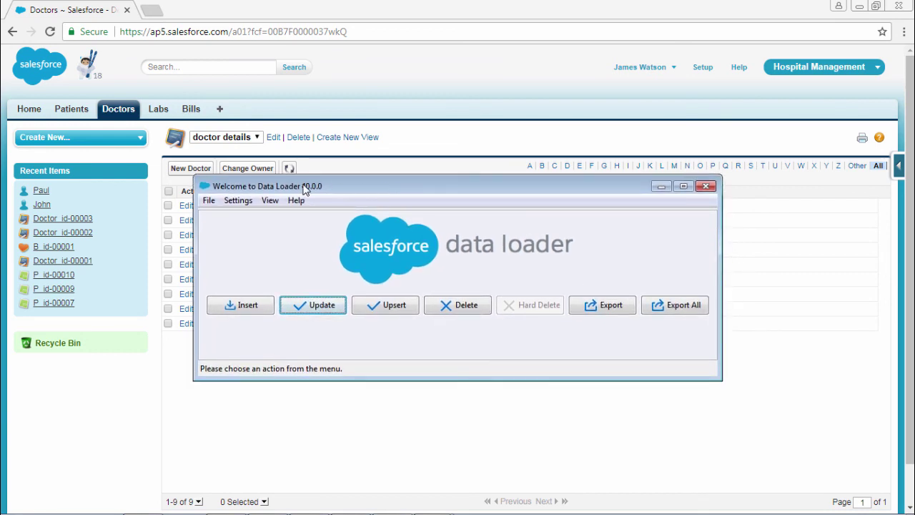
{"action": "left_click_drag", "start_coordinate": [301, 186], "coordinate": [454, 218]}
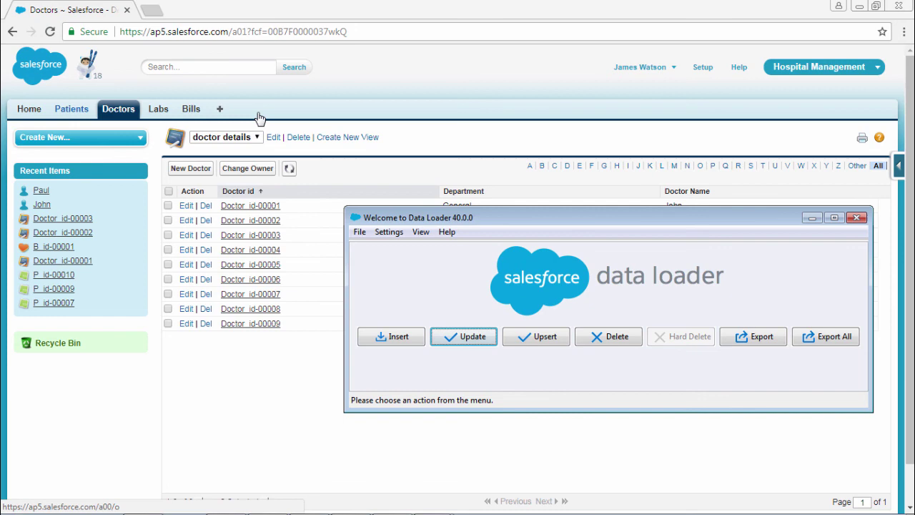
Find the Data Import Wizard in Salesforce Setup by searching for "data i" and open its page
{"action": "left_click", "coordinate": [702, 71]}
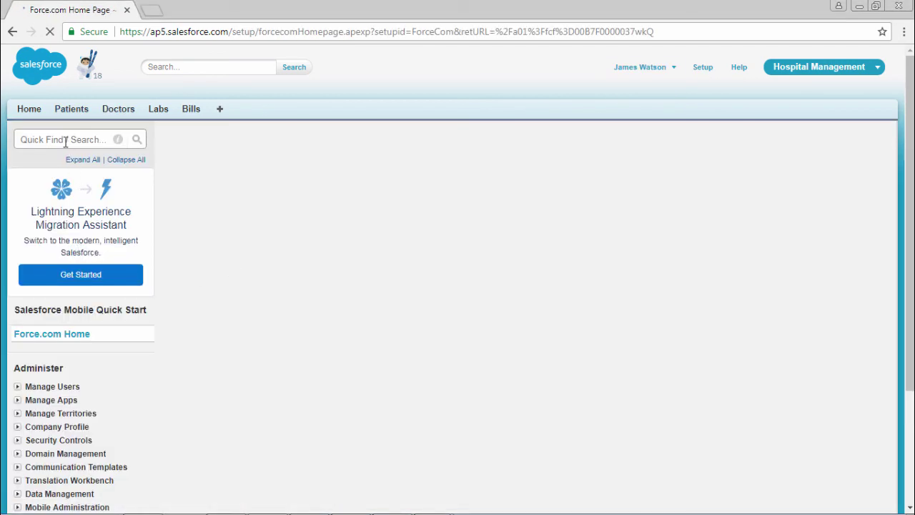
{"action": "left_click", "coordinate": [65, 142]}
{"action": "type", "text": "a"}
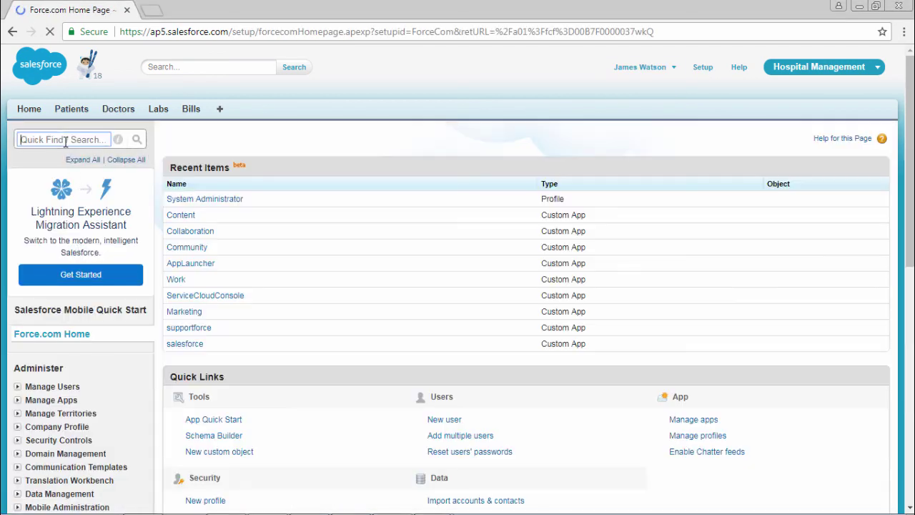
{"action": "left_click", "coordinate": [65, 142]}
{"action": "type", "text": "data"}
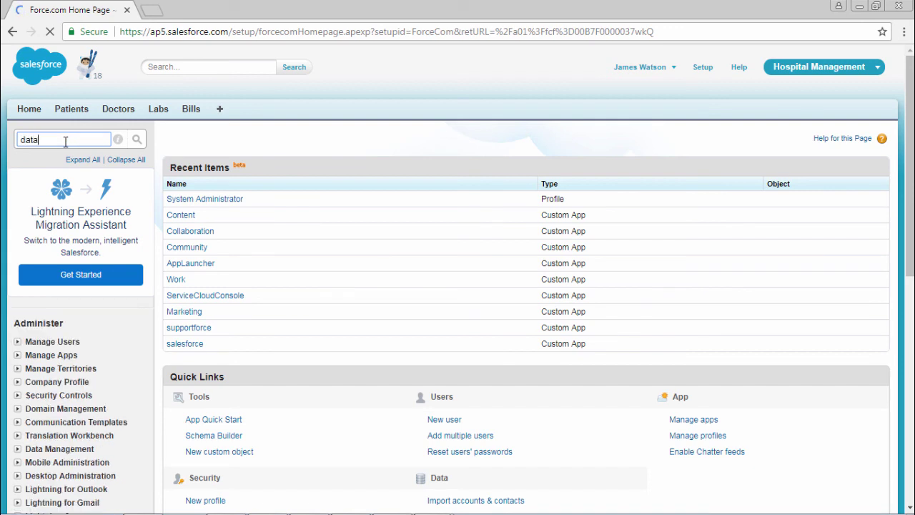
{"action": "type", "text": " i"}
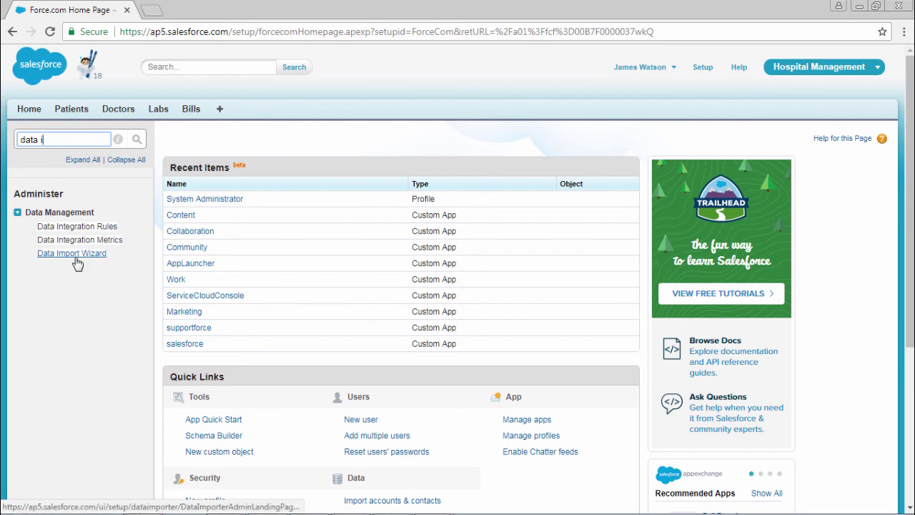
{"action": "left_click", "coordinate": [77, 255]}
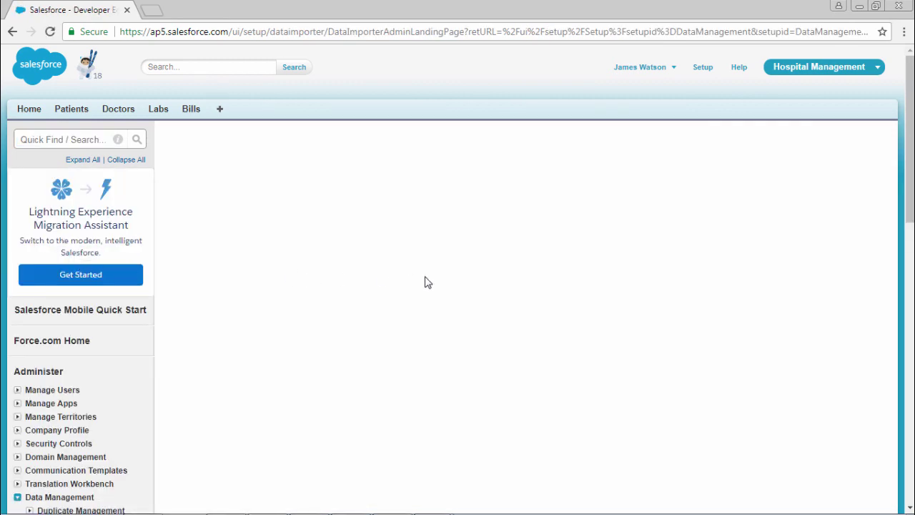
Examine the Data Import Wizard page: recent import jobs, pre-import advice, the import stages and the wizard launch option
{"action": "scroll", "coordinate": [453, 278], "scroll_direction": "down", "scroll_amount": 2}
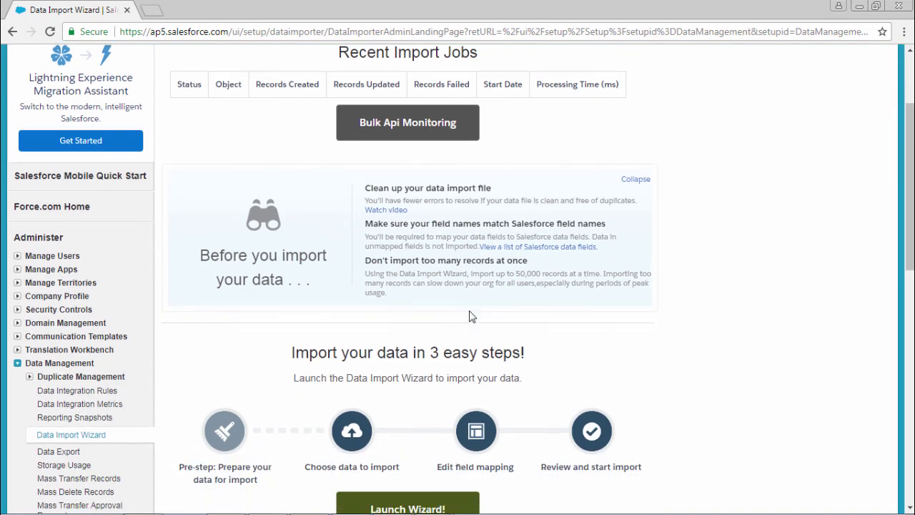
{"action": "scroll", "coordinate": [471, 316], "scroll_direction": "down", "scroll_amount": 2}
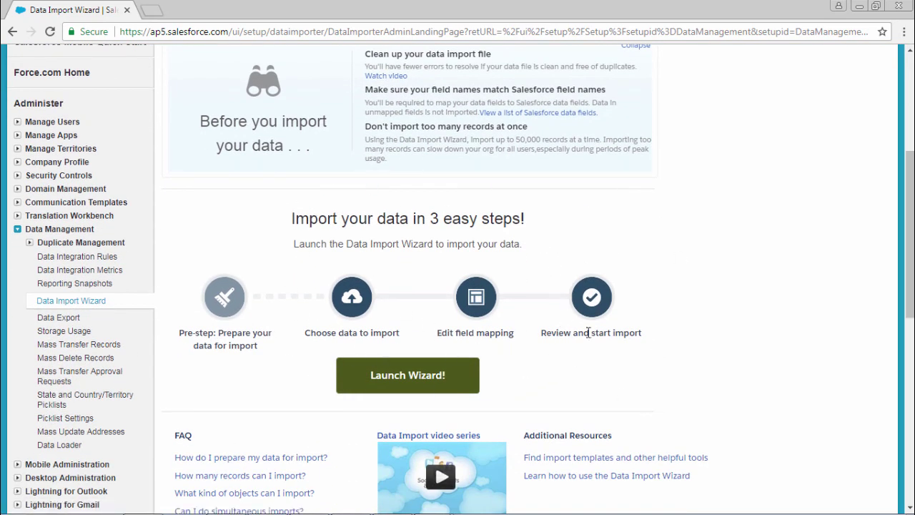
{"action": "scroll", "coordinate": [591, 332], "scroll_direction": "up", "scroll_amount": 1}
{"action": "scroll", "coordinate": [536, 141], "scroll_direction": "up", "scroll_amount": 2}
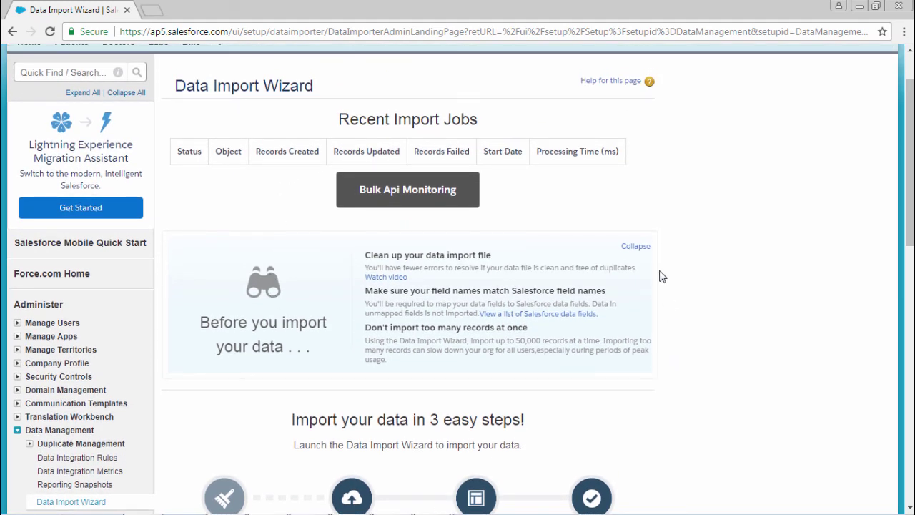
{"action": "scroll", "coordinate": [659, 274], "scroll_direction": "down", "scroll_amount": 4}
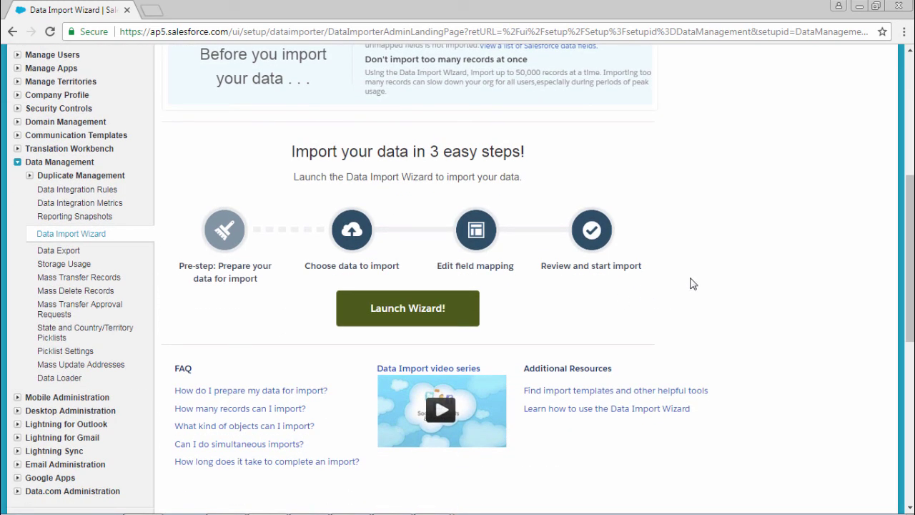
{"action": "scroll", "coordinate": [691, 283], "scroll_direction": "up", "scroll_amount": 3}
{"action": "scroll", "coordinate": [692, 283], "scroll_direction": "up", "scroll_amount": 2}
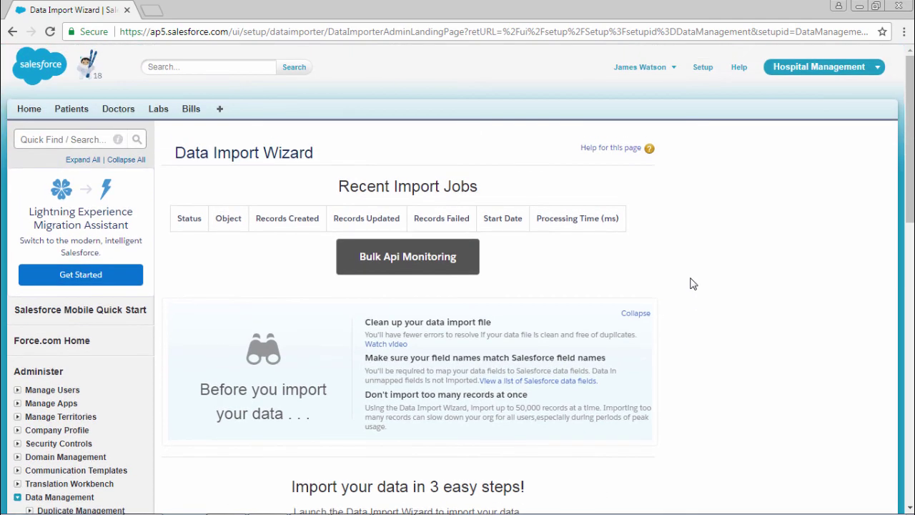